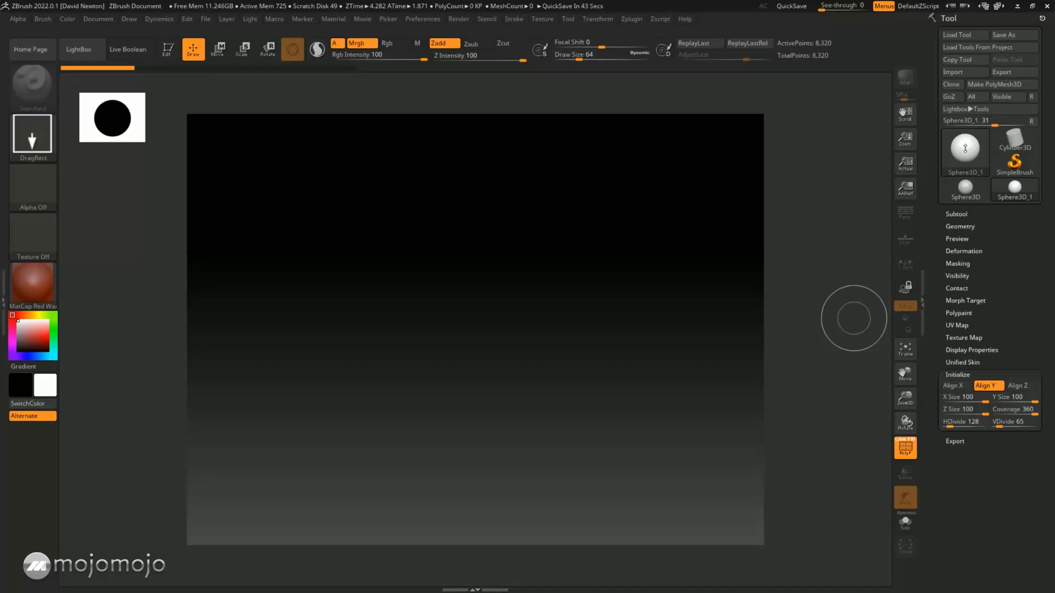
Draw the Sphere3D_1 primitive onto the canvas and make it editable in Edit mode
click(965, 148)
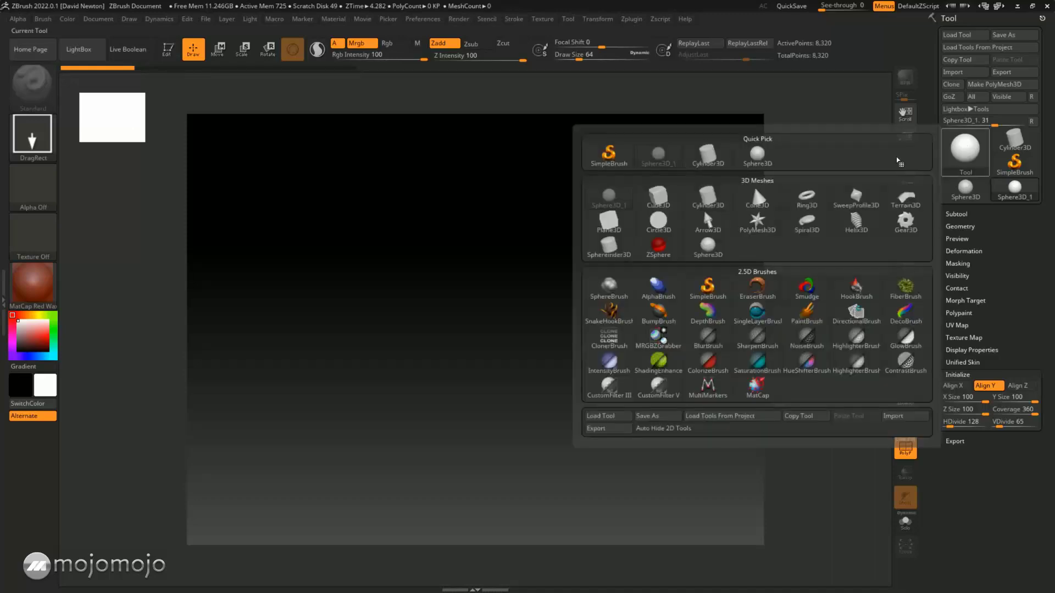
mouse_move(609, 201)
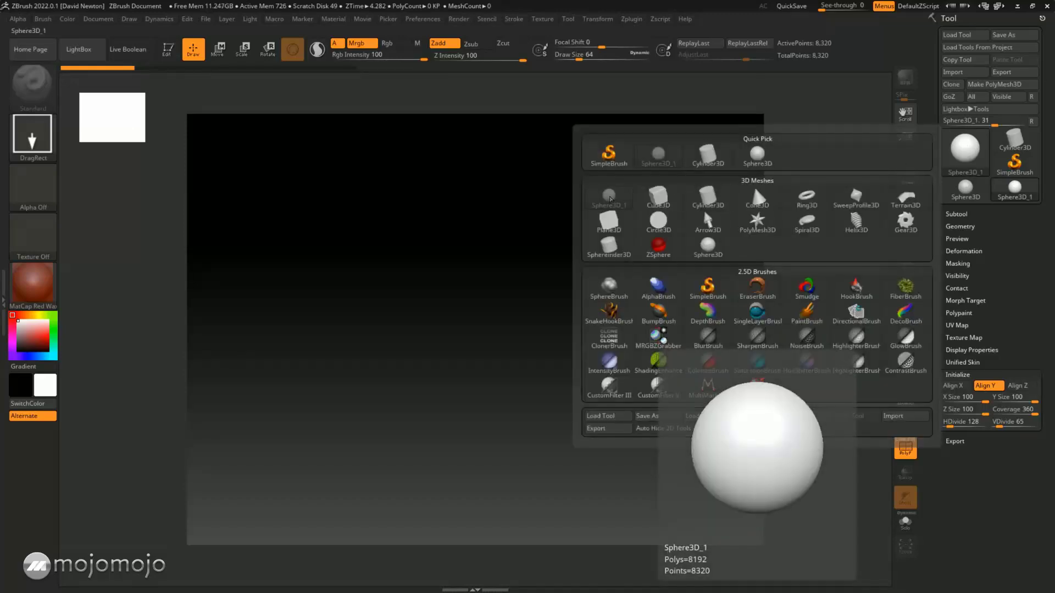
click(610, 199)
drag(476, 275, 497, 494)
key(t)
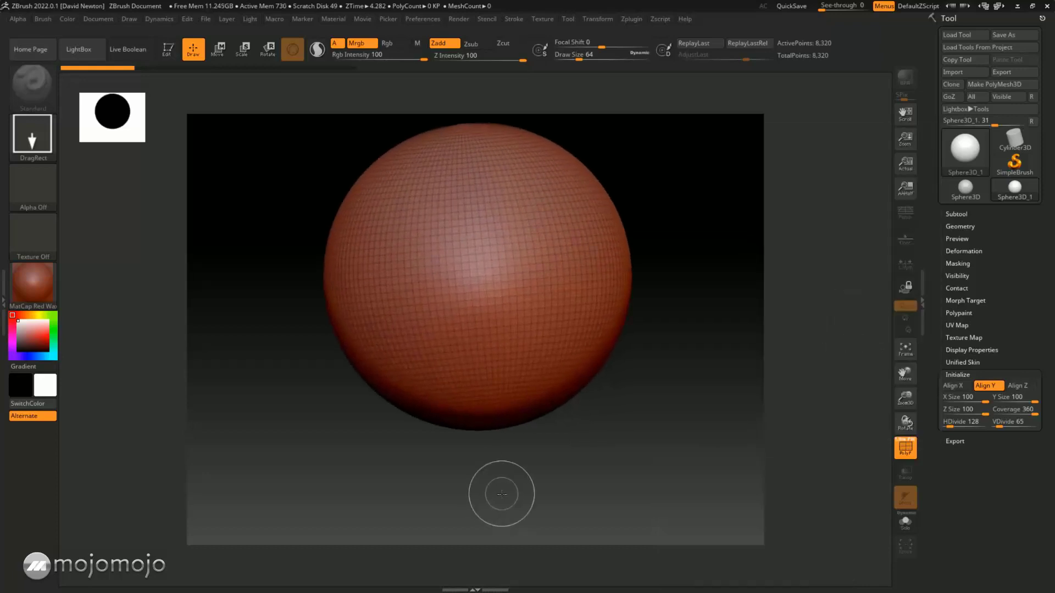
click(168, 50)
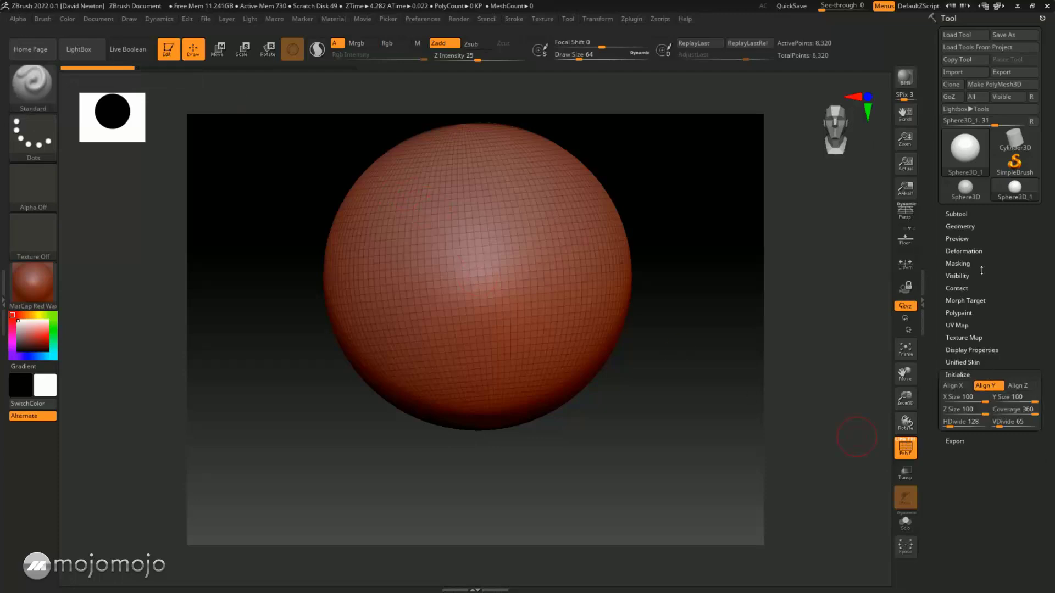
click(957, 374)
Set the sphere's Initialize HDivide and VDivide to 8 each, giving a 64-point mesh
click(957, 374)
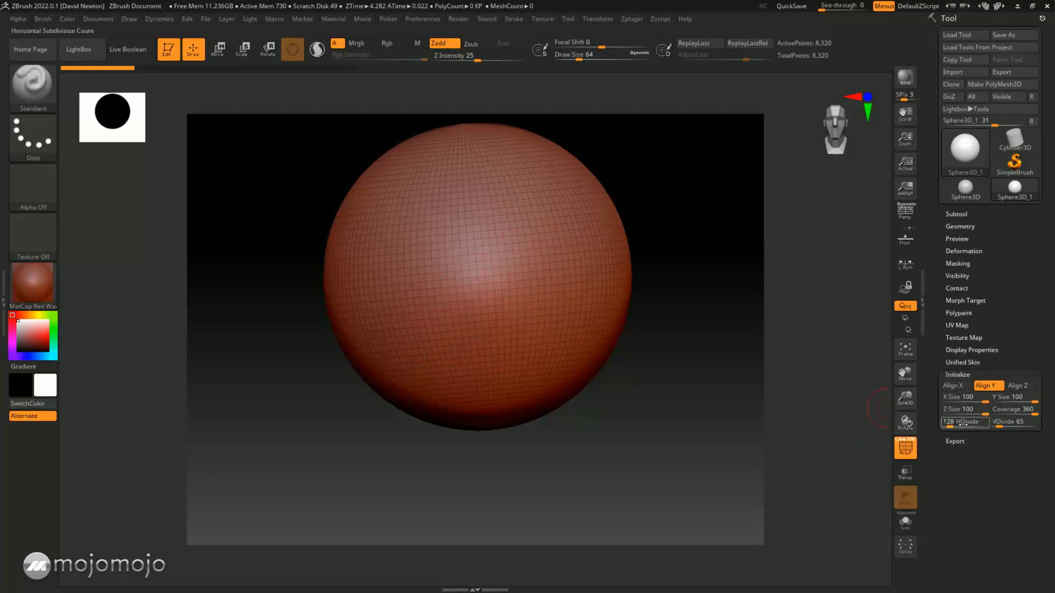
text(8)
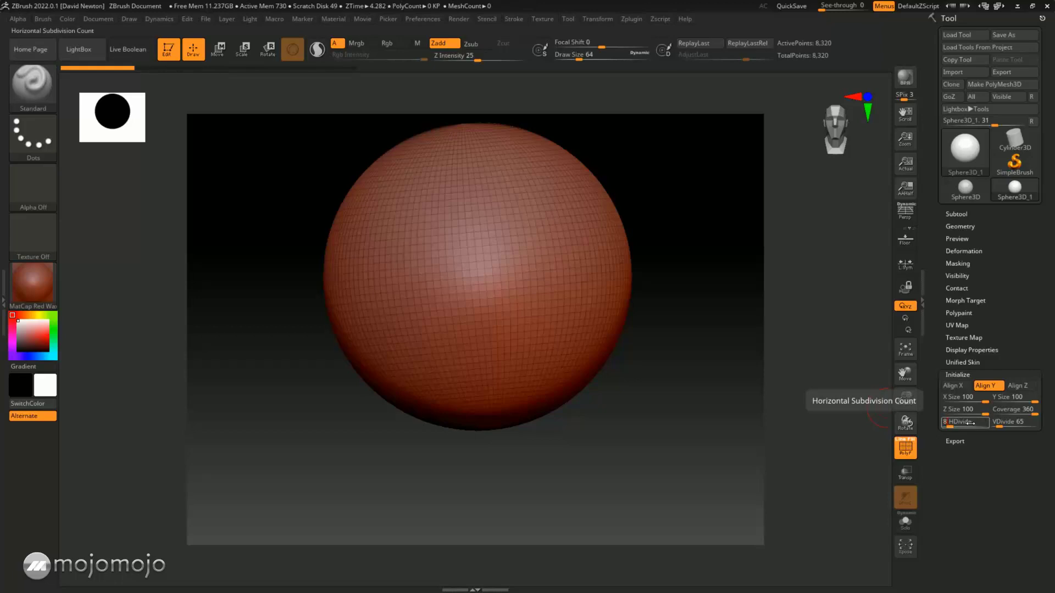
key(Return)
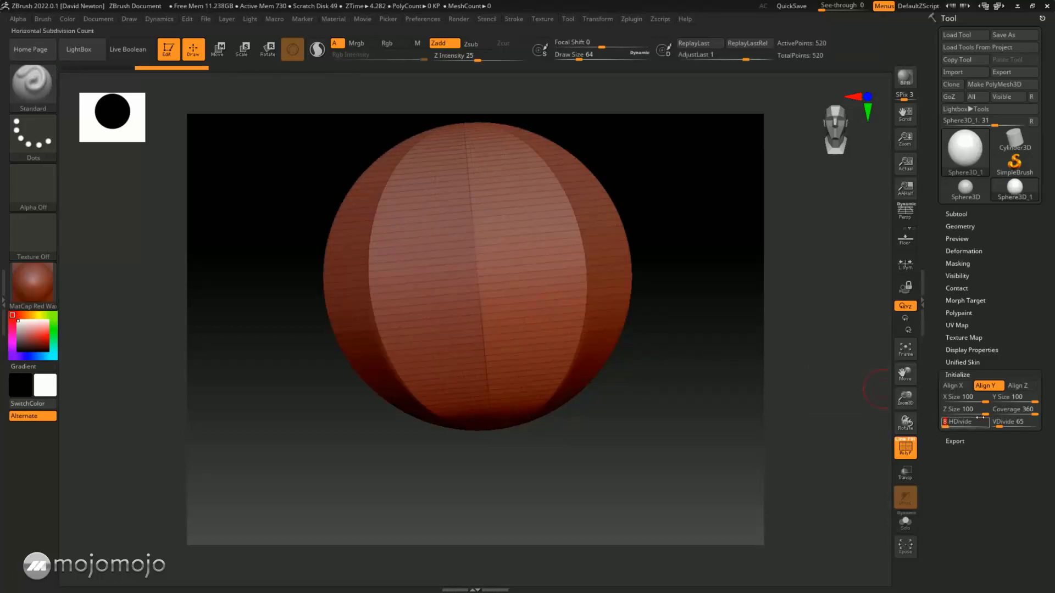
click(995, 421)
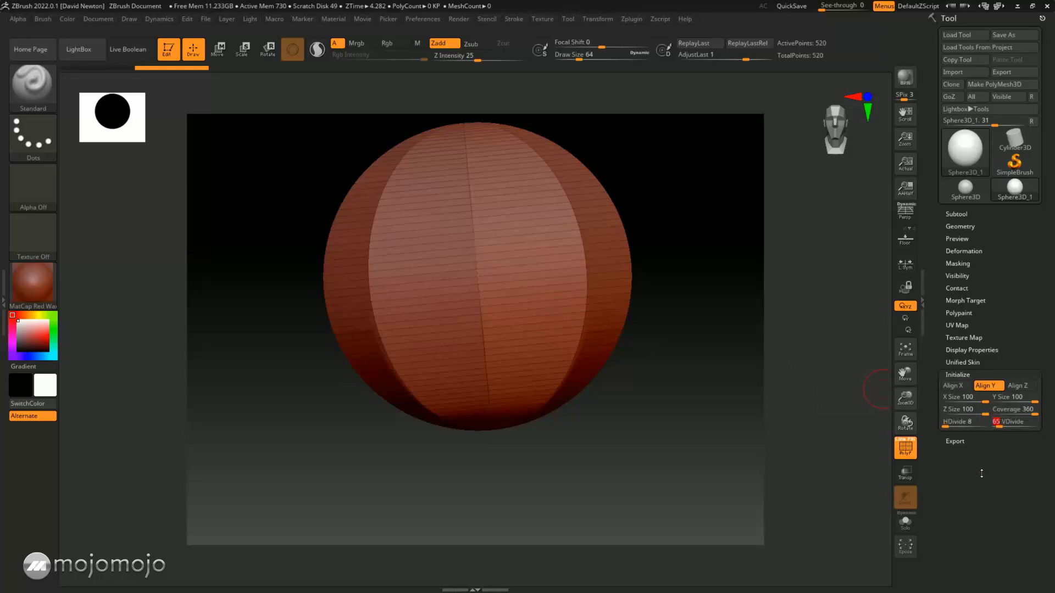
text(8)
key(Return)
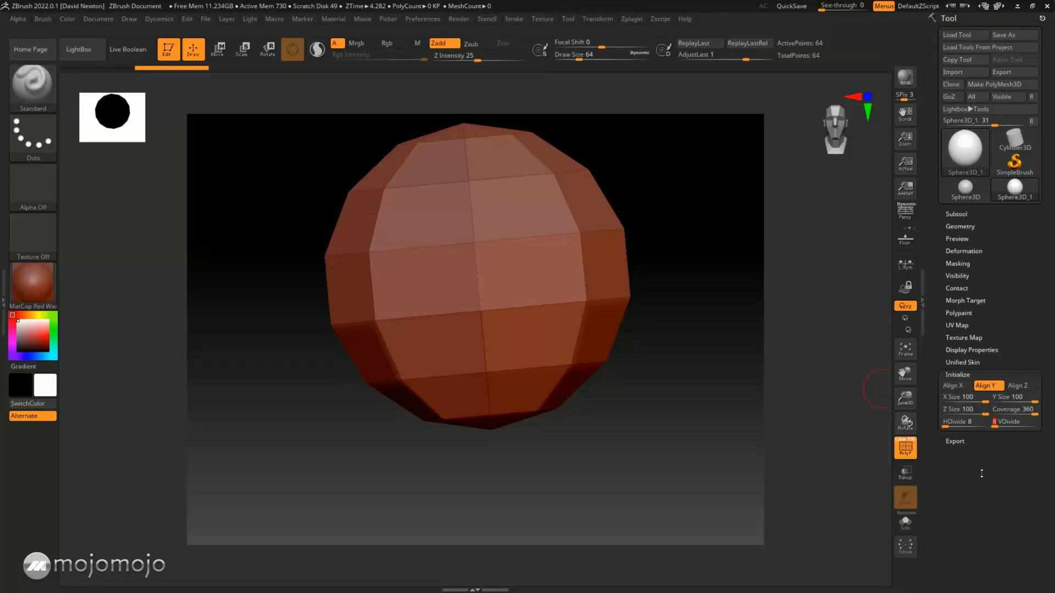
Orbit the low-poly sphere to inspect its faces, then attempt a sculpt stroke on it
mouse_move(722, 299)
mouse_down()
mouse_move(726, 358)
mouse_move(697, 371)
mouse_move(695, 337)
mouse_move(713, 386)
mouse_move(678, 364)
mouse_move(690, 332)
mouse_move(723, 397)
mouse_move(728, 363)
mouse_move(723, 405)
mouse_up()
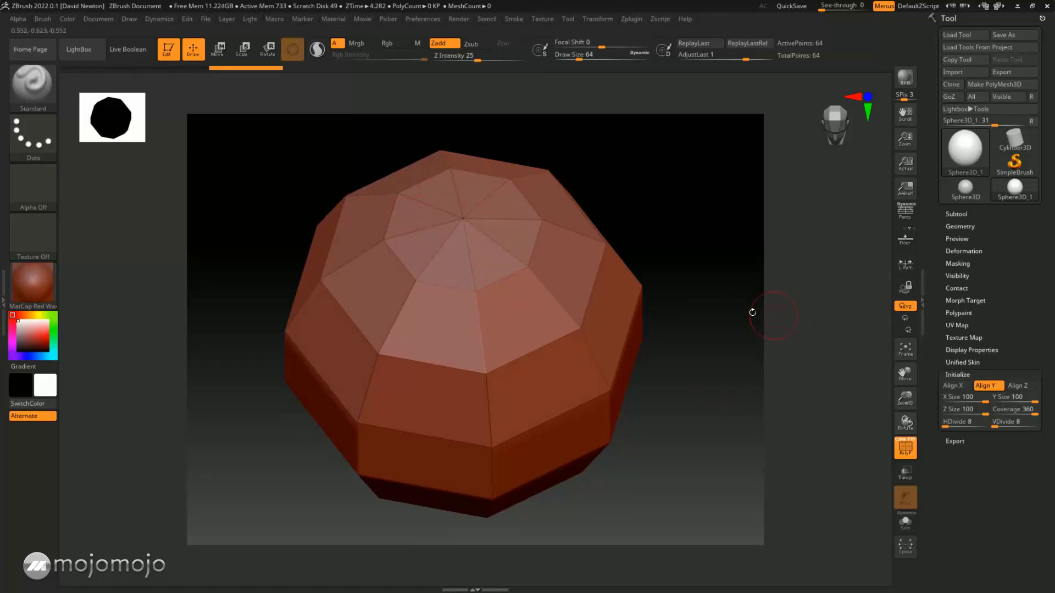
drag(748, 306, 709, 286)
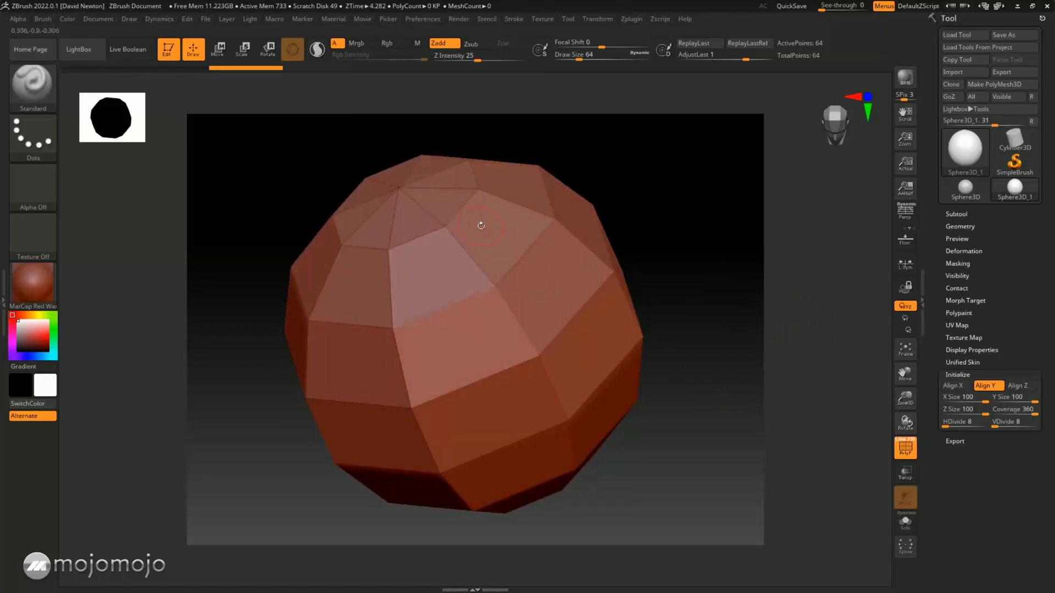
drag(717, 345, 568, 278)
drag(670, 386, 758, 370)
drag(686, 383, 706, 348)
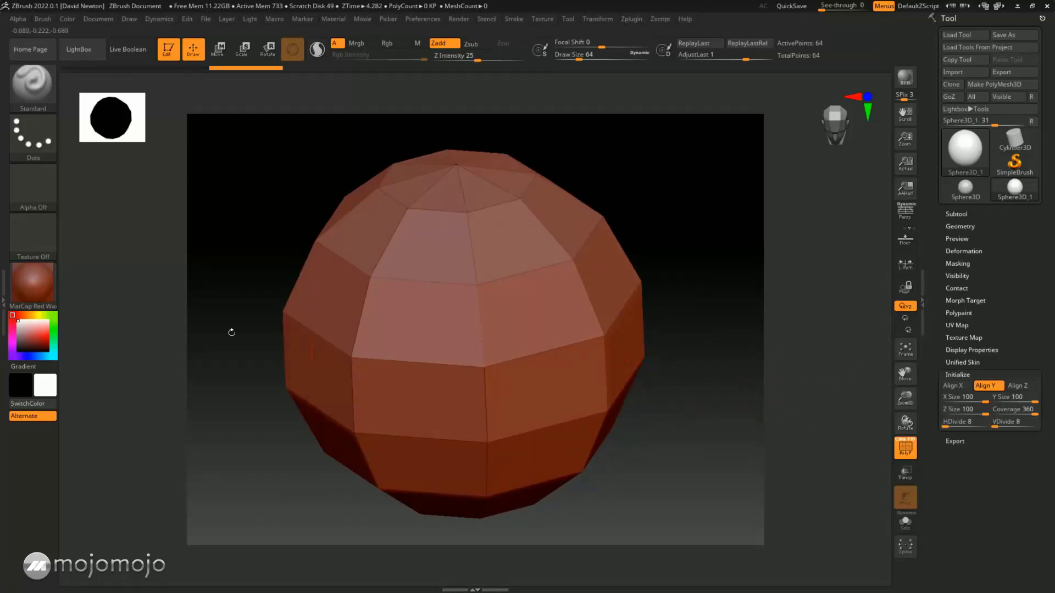
click(347, 337)
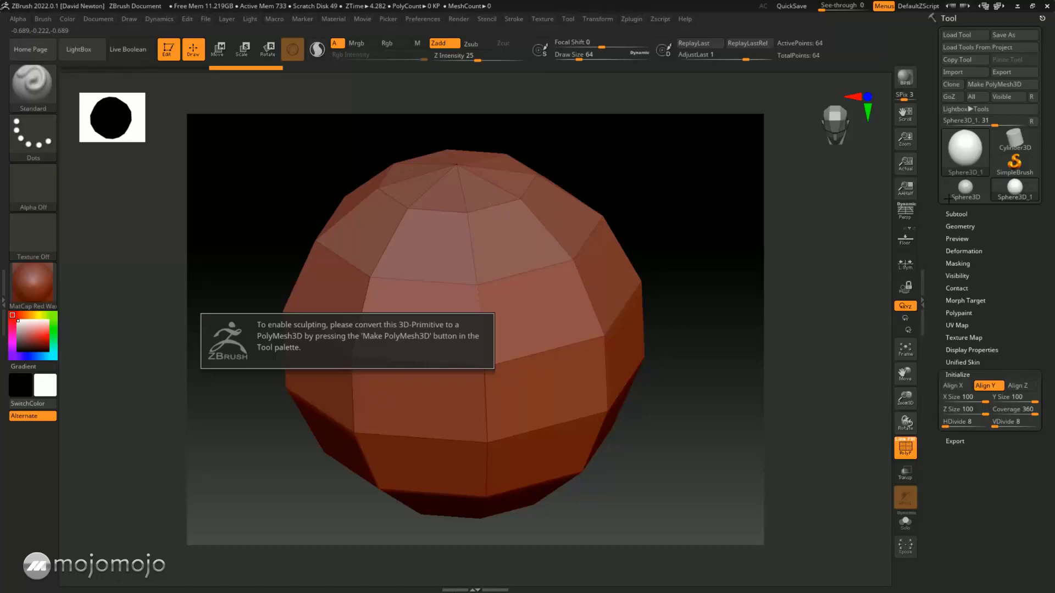
click(964, 148)
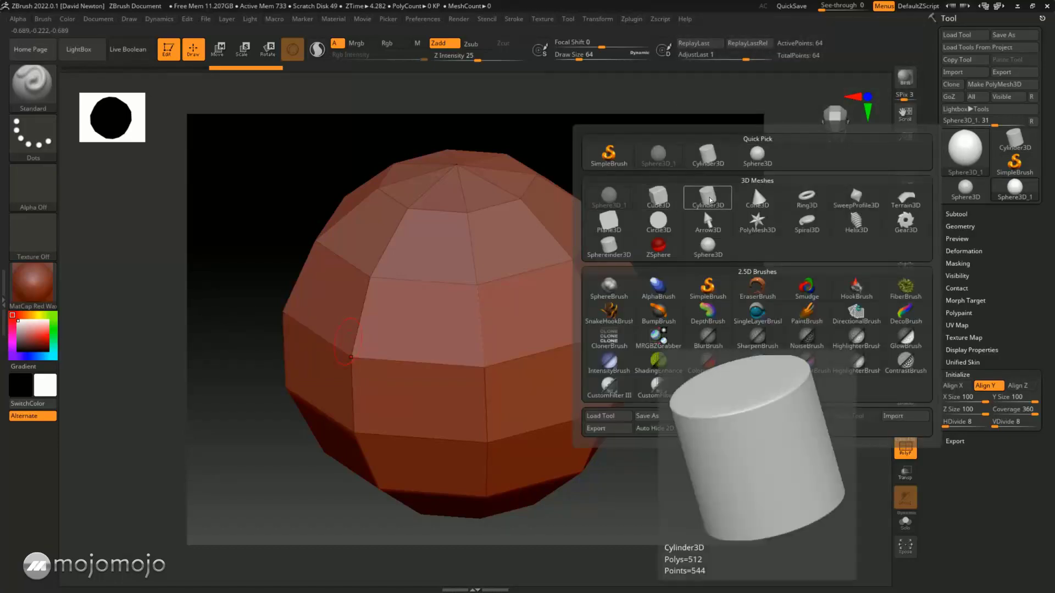
mouse_move(748, 203)
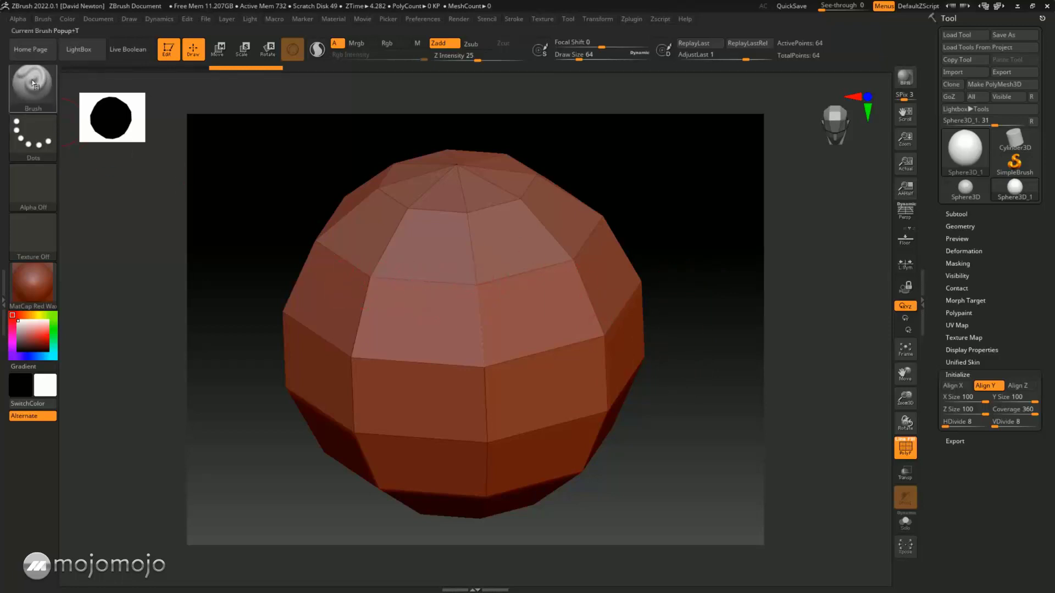
click(381, 323)
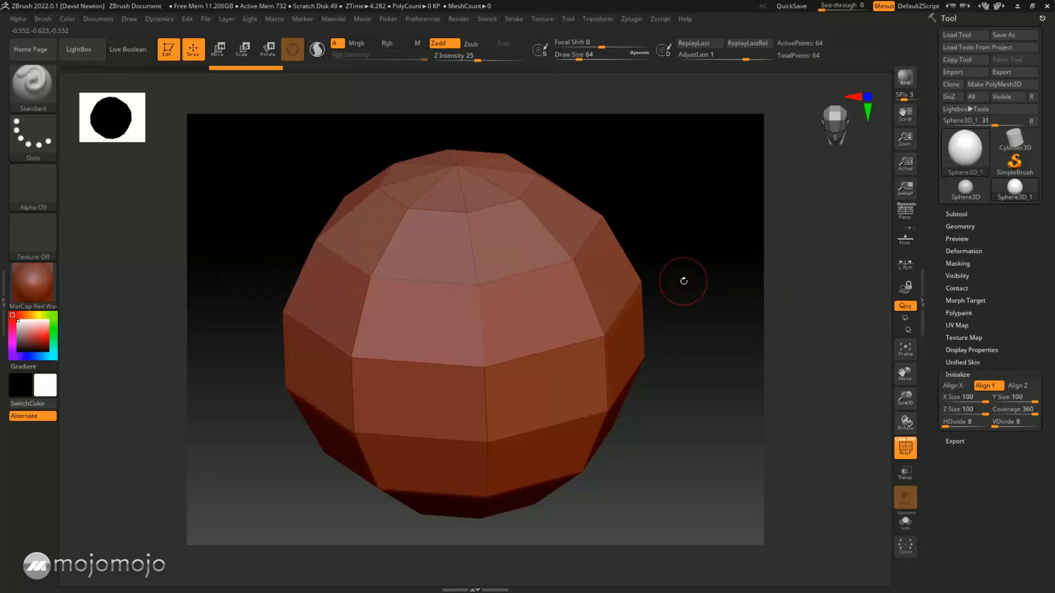
Convert the sphere into PolyMesh3D PM3D_Sphere3D_1 and compare PolyF display on and off
click(976, 85)
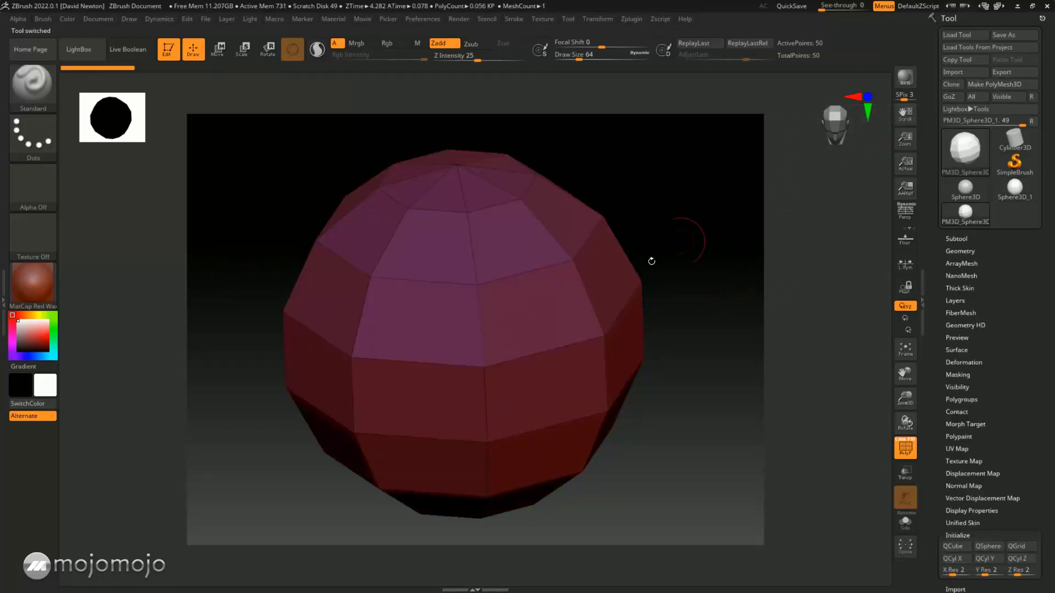
click(904, 450)
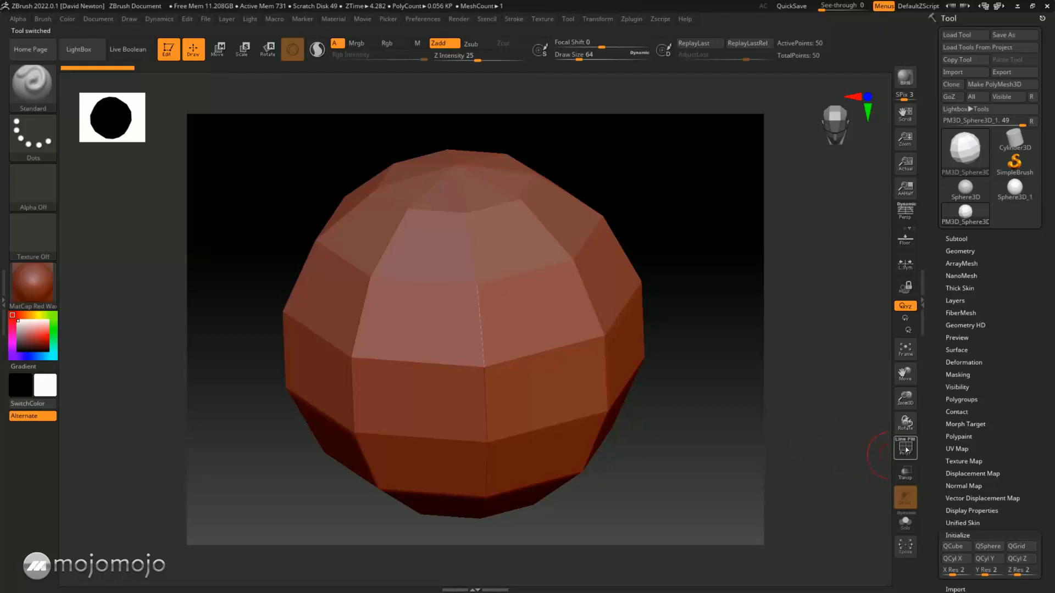
click(904, 449)
click(904, 449)
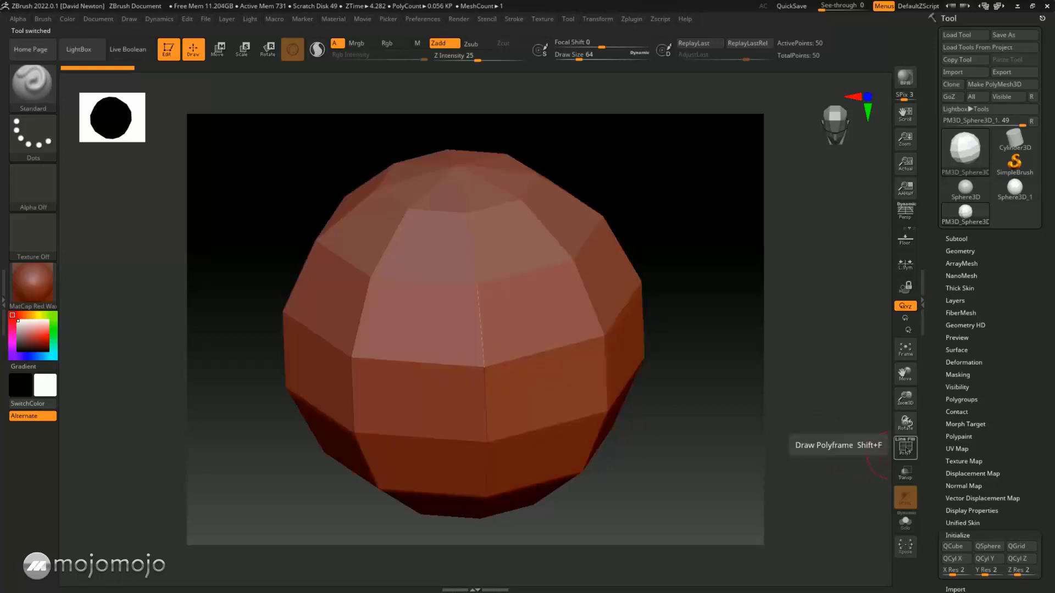
click(905, 449)
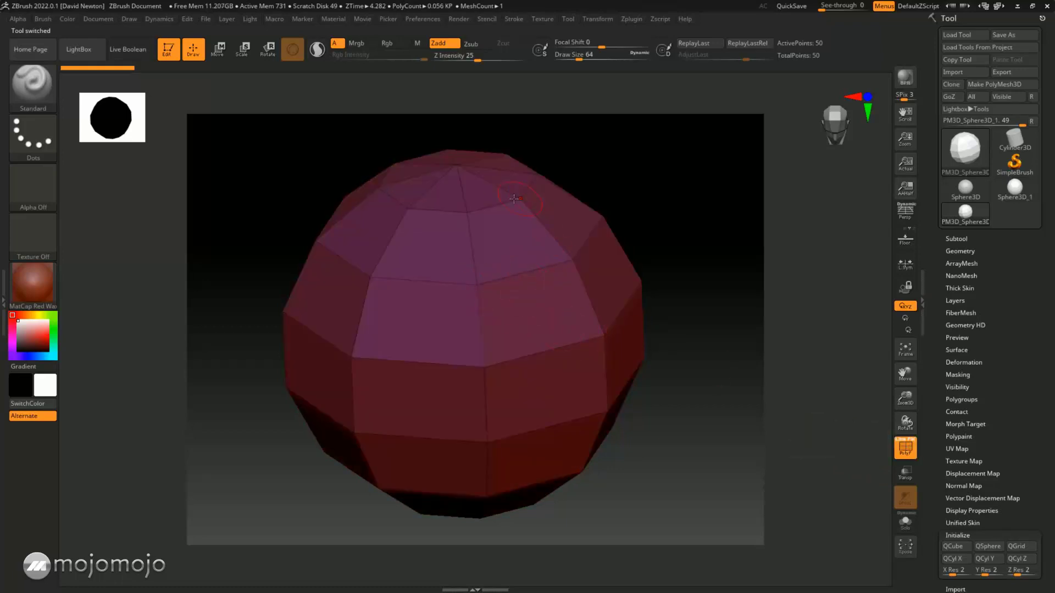
click(905, 450)
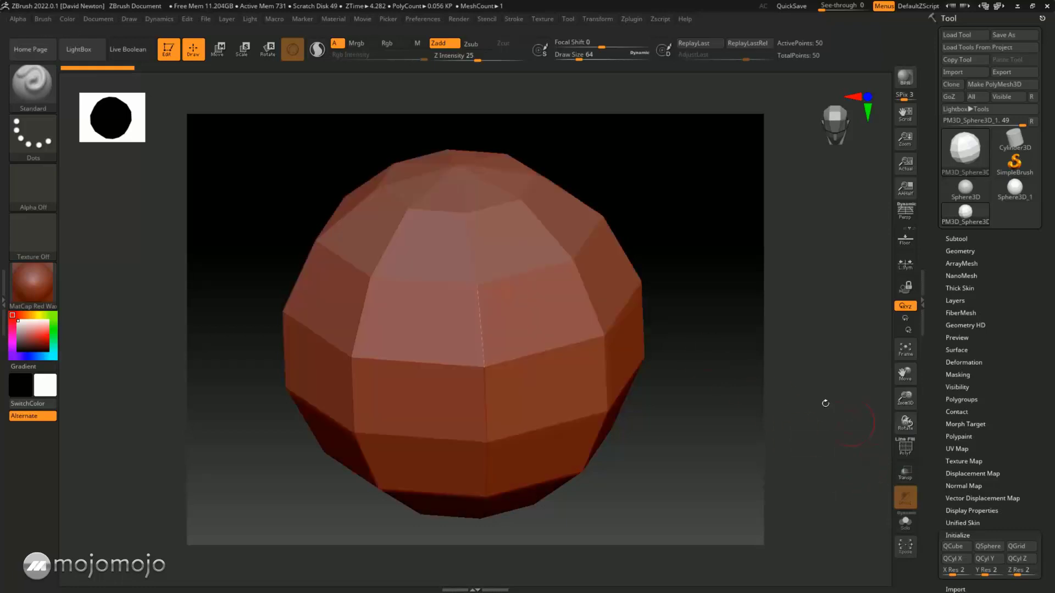
click(904, 449)
alt+drag(732, 308, 776, 331)
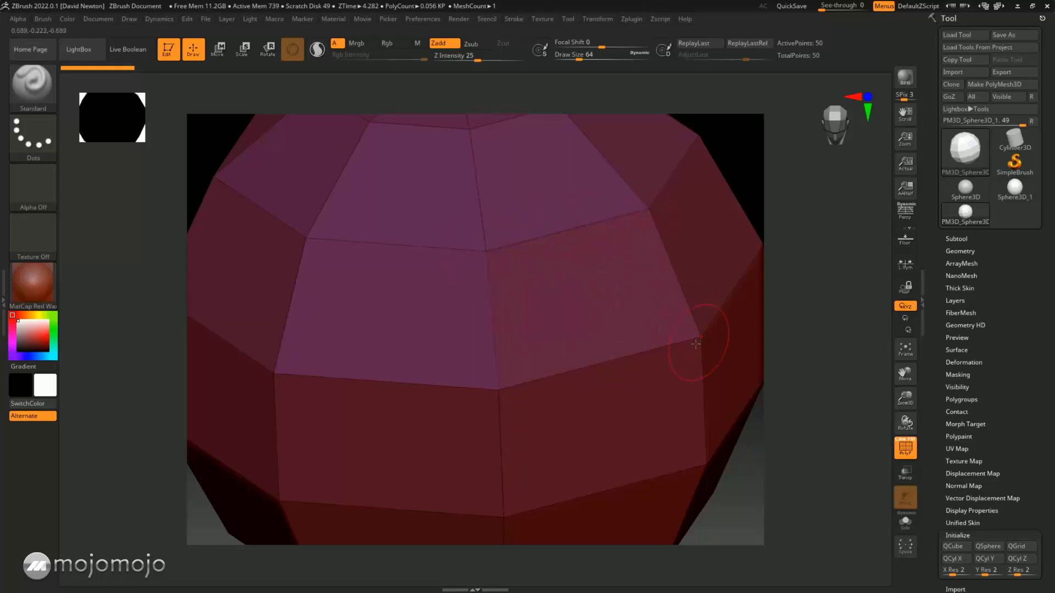
Frame the sphere and raise the brush Draw Size to about 222.87
key(f)
mouse_move(703, 438)
mouse_down()
mouse_move(687, 414)
mouse_move(710, 332)
mouse_move(716, 387)
mouse_move(735, 382)
mouse_up()
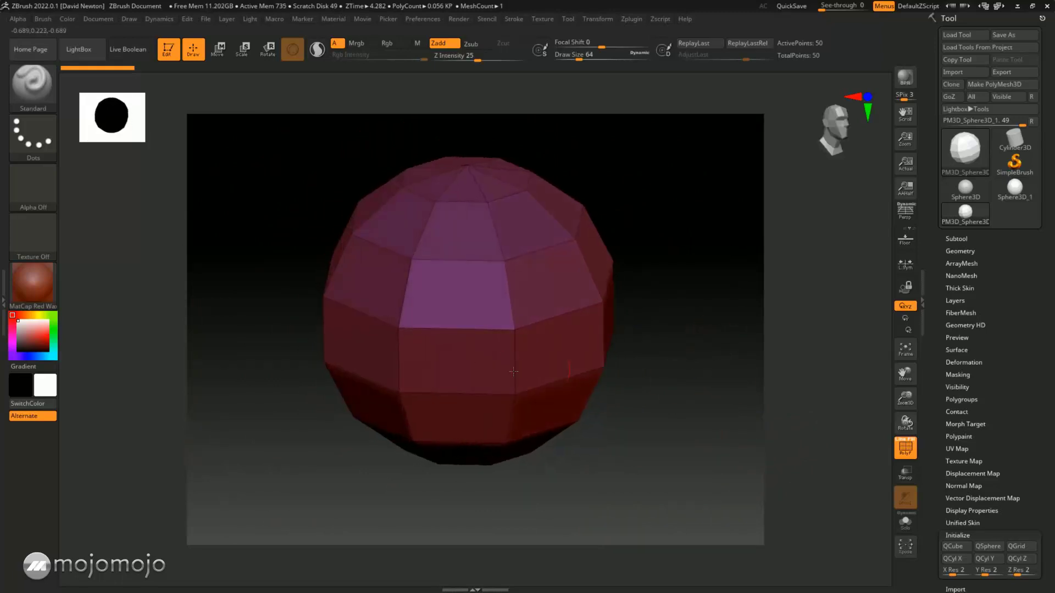
click(905, 450)
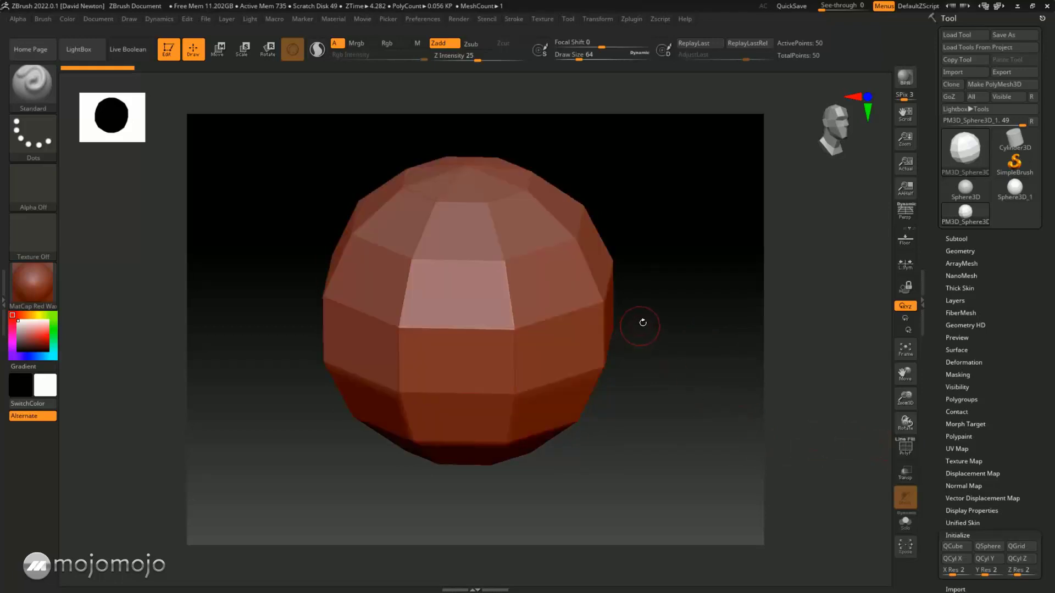
key(space)
drag(668, 314, 673, 314)
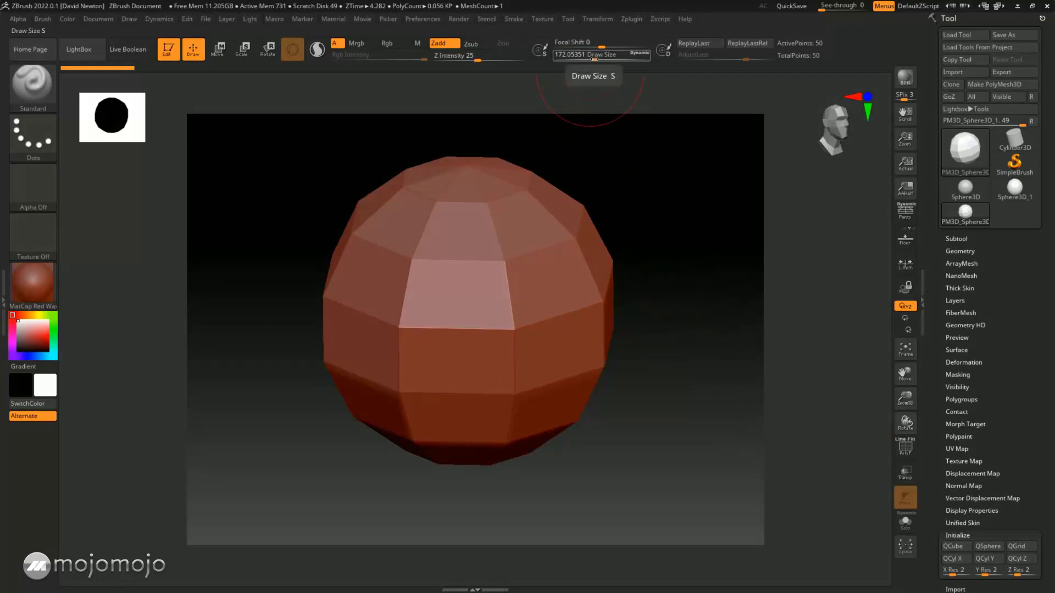
drag(594, 57, 599, 57)
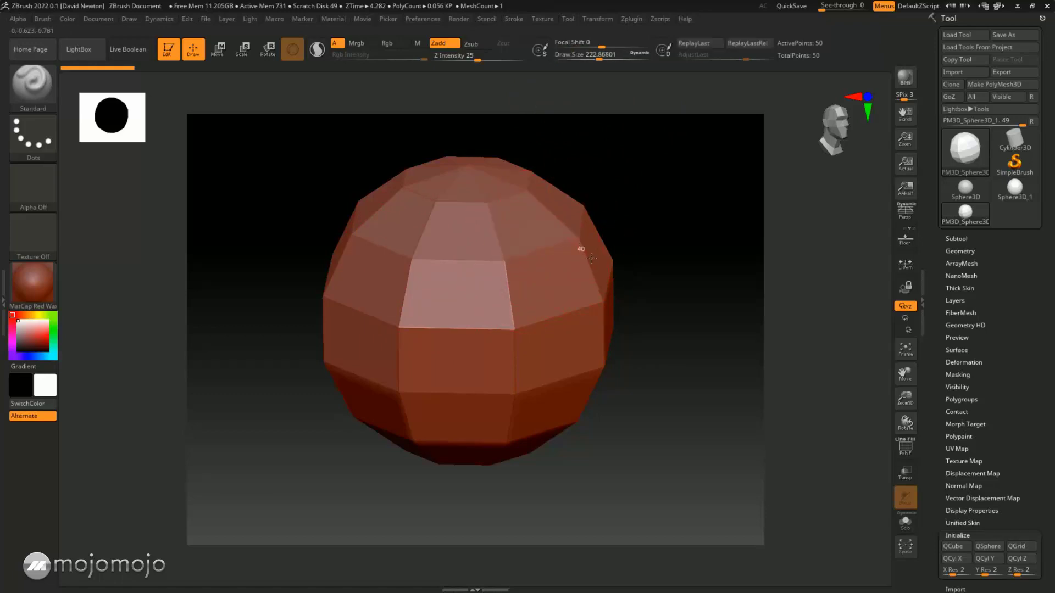
Show the polyframe edge lines without polygroup tint while orbiting, then browse the Brush palette
right_drag(601, 236, 685, 331)
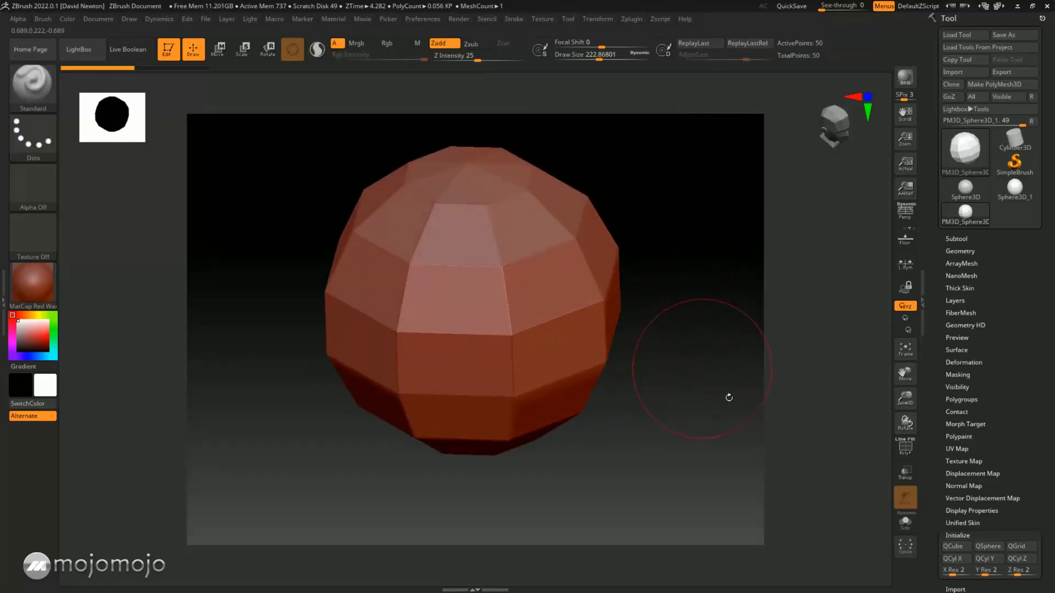
click(901, 445)
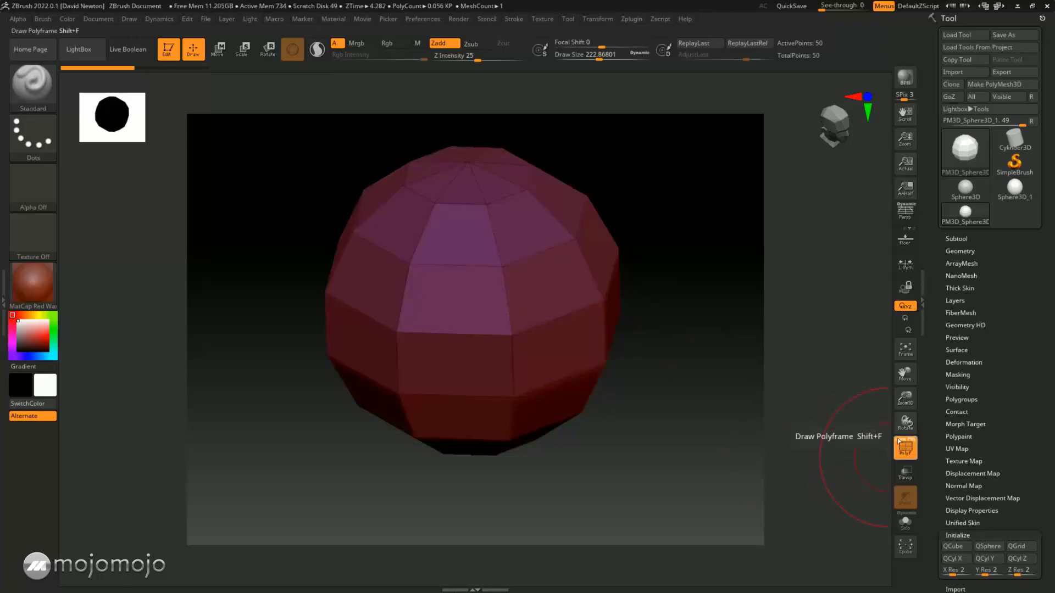
click(901, 445)
mouse_move(691, 374)
mouse_down()
mouse_move(699, 394)
mouse_move(857, 434)
mouse_up()
drag(706, 338, 699, 354)
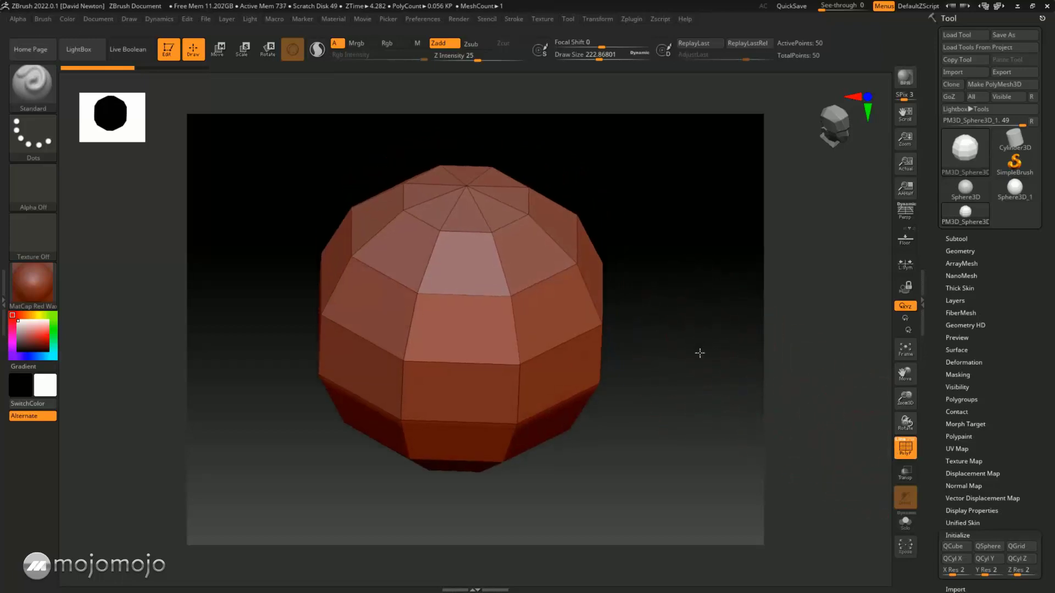
click(907, 445)
click(906, 446)
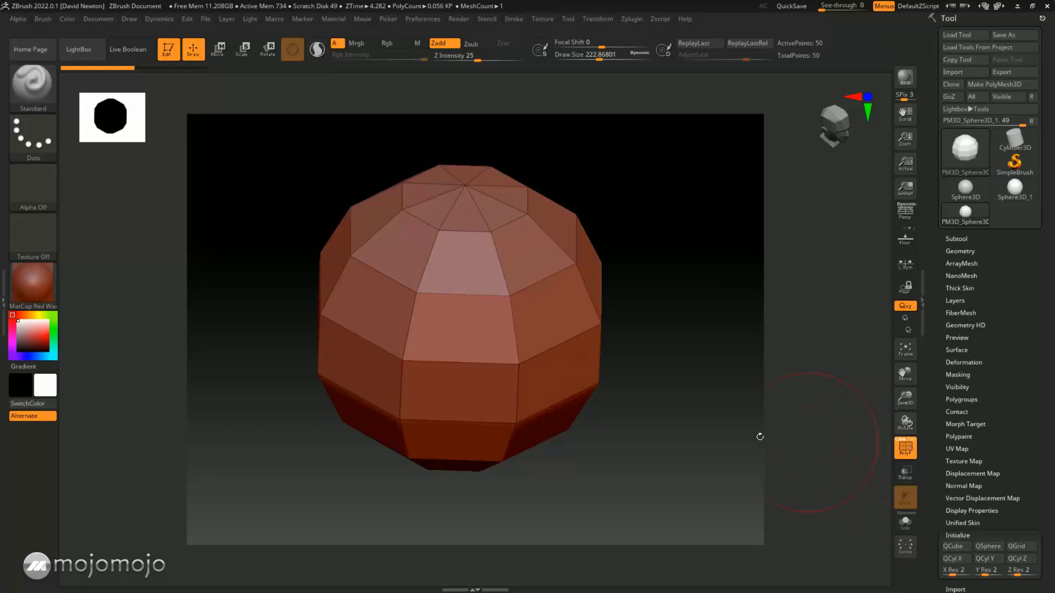
mouse_move(722, 397)
mouse_down()
mouse_move(745, 402)
mouse_move(733, 391)
mouse_up()
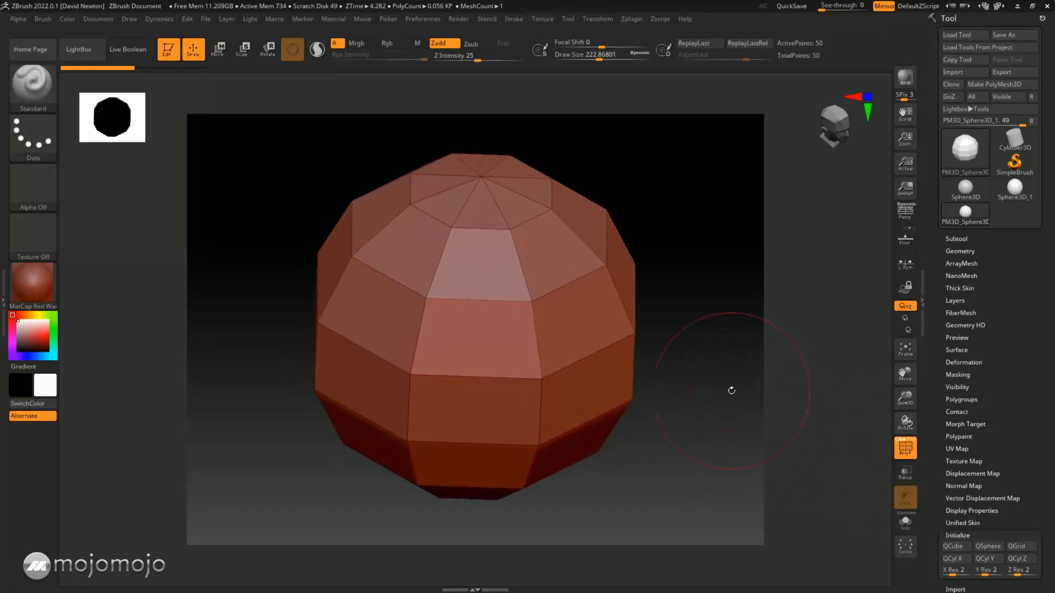
click(37, 87)
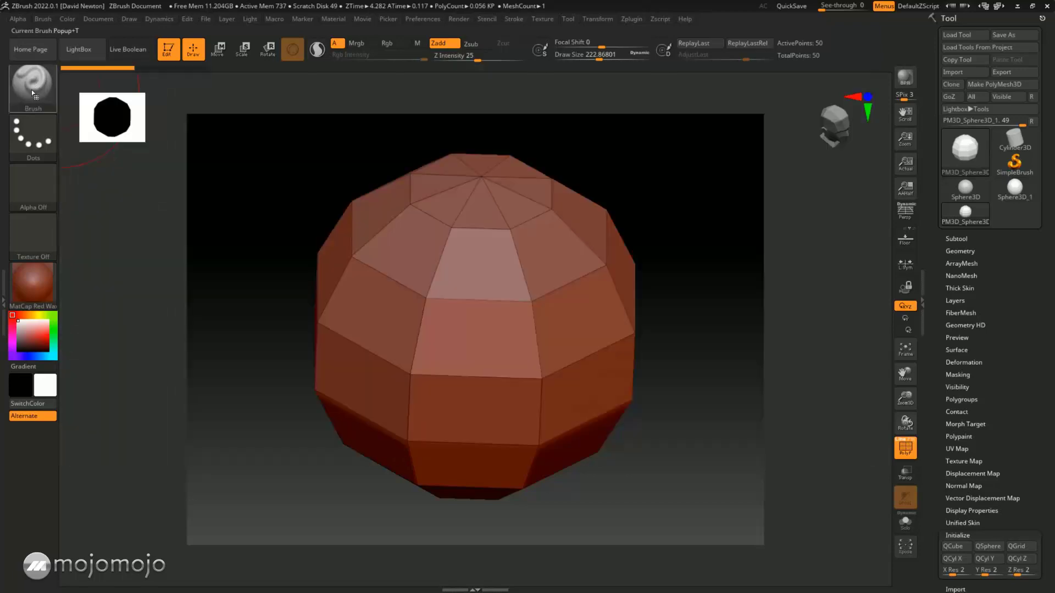
click(35, 88)
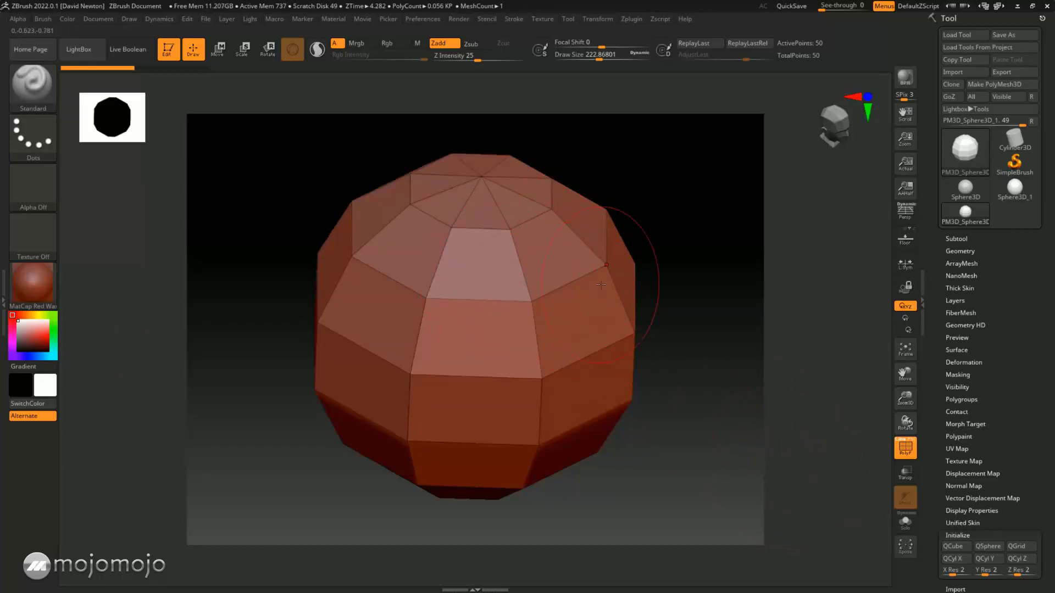
Divide the sphere twice in Geometry to reach SDiv 3 with 834 points
click(957, 252)
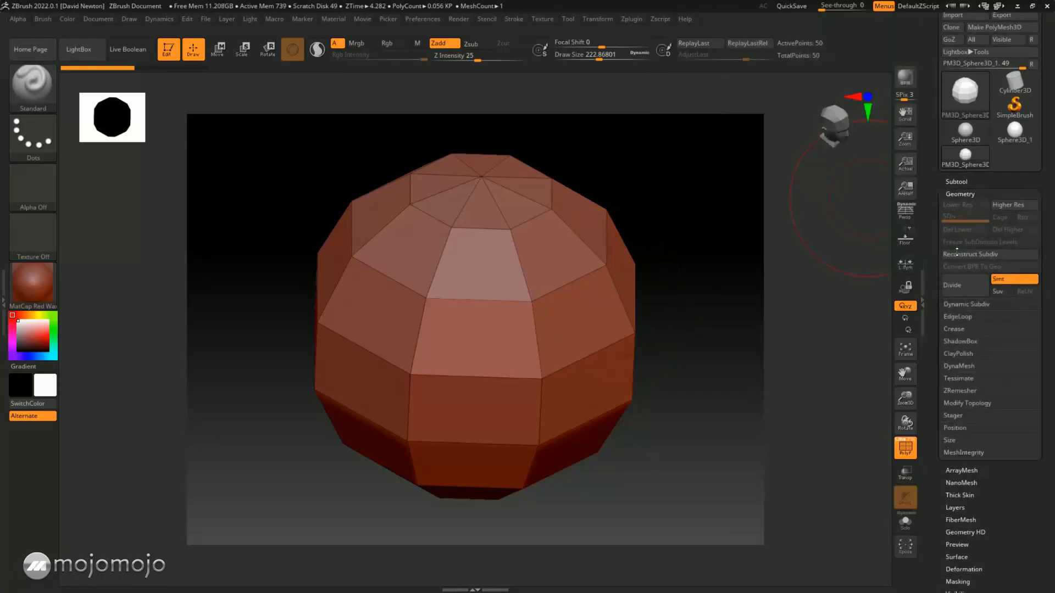
click(962, 290)
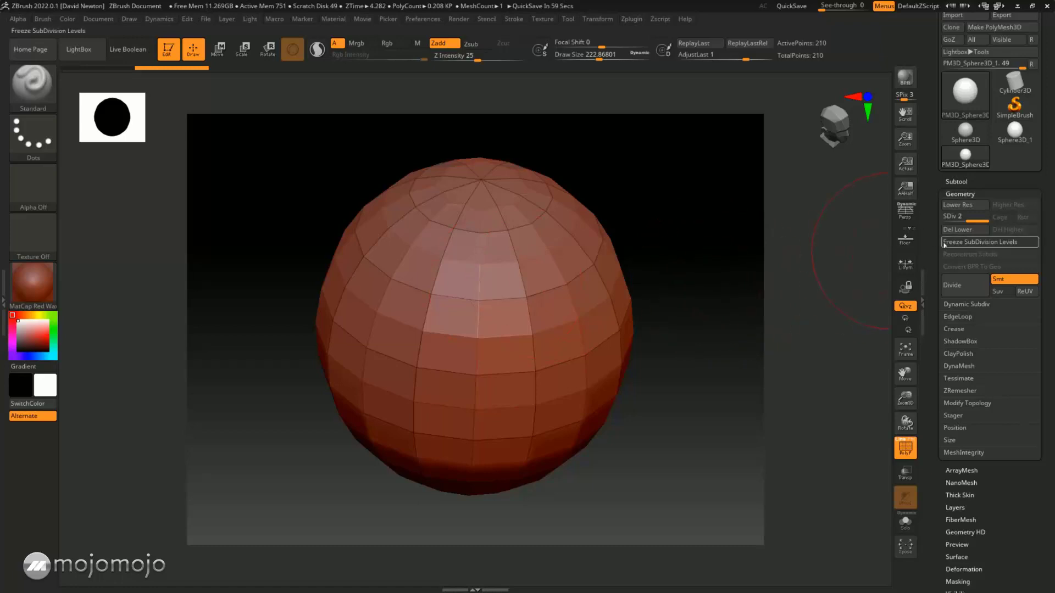
click(954, 285)
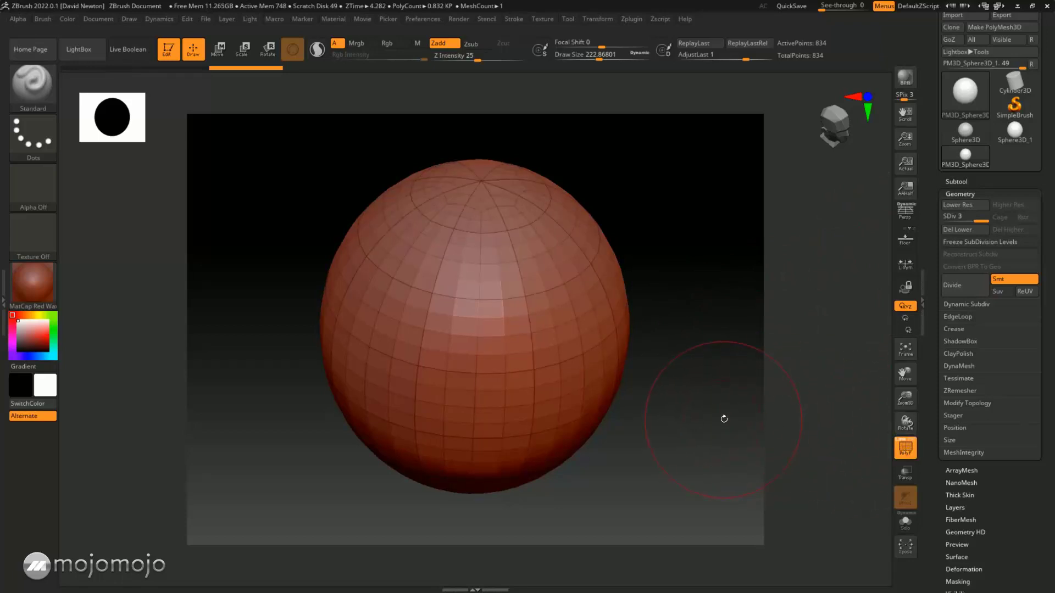
drag(722, 420, 700, 373)
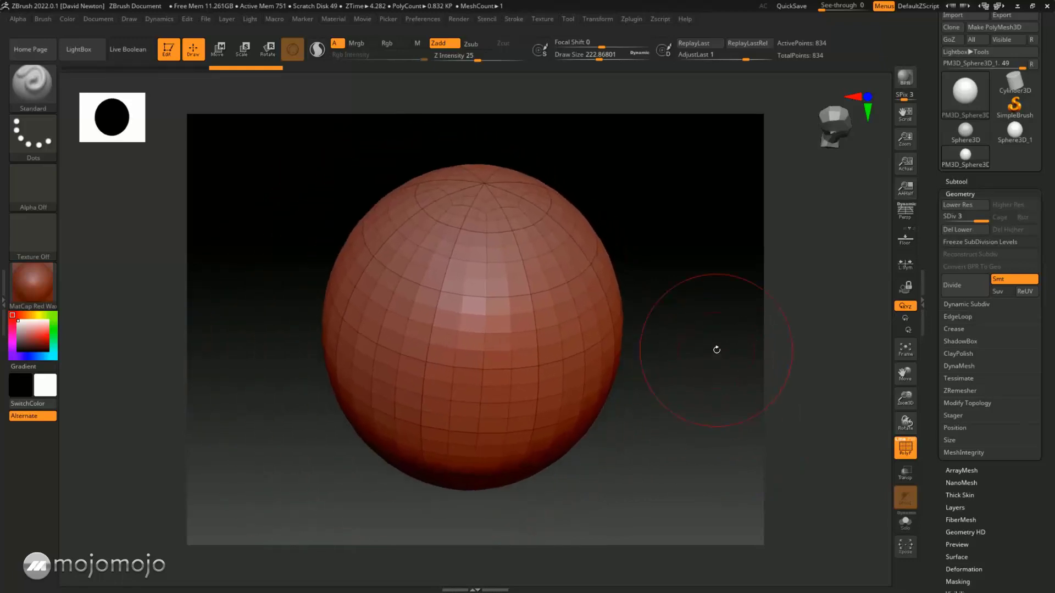
Step SDiv down to 1 and back up to 3, then hide PolyF
click(965, 220)
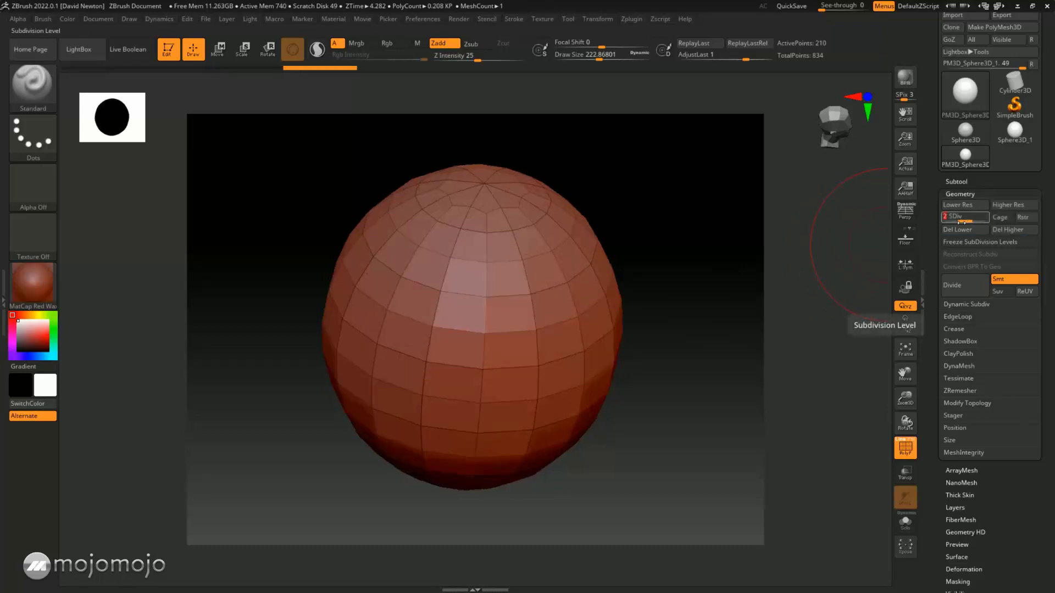
click(958, 204)
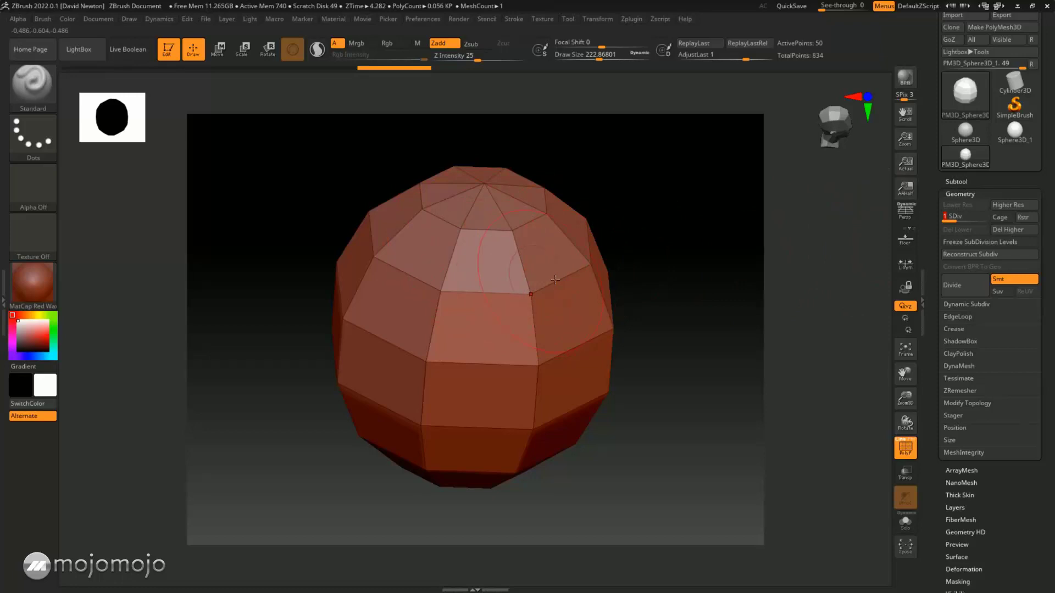
click(962, 220)
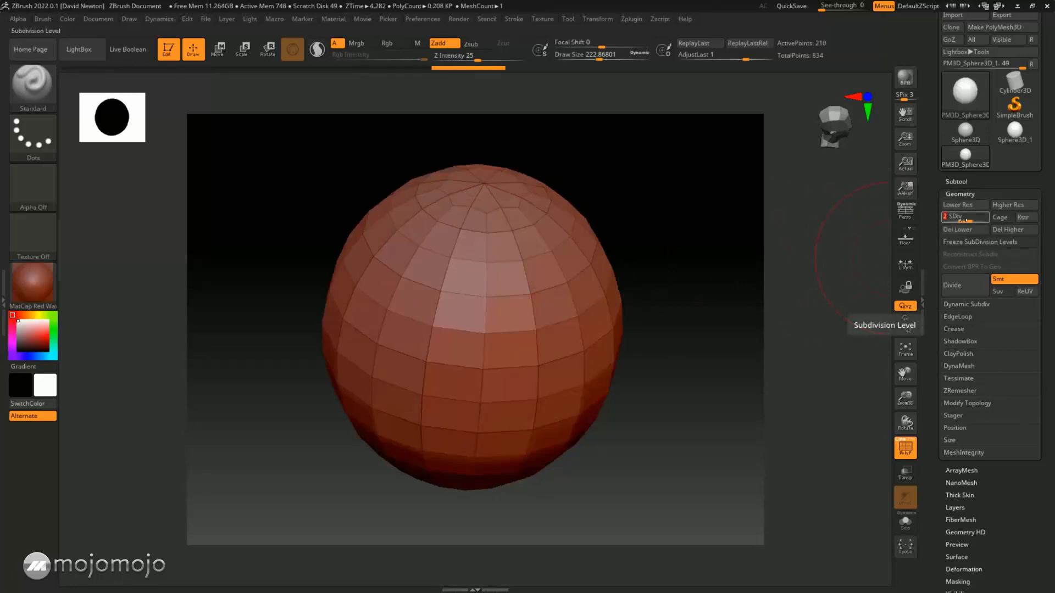
drag(967, 220, 982, 220)
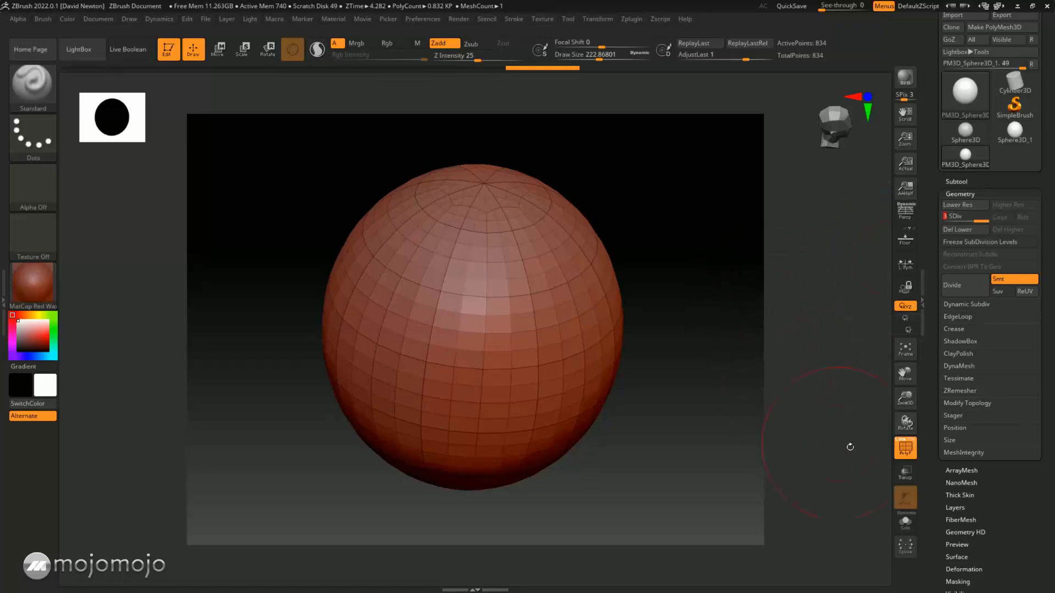
click(904, 448)
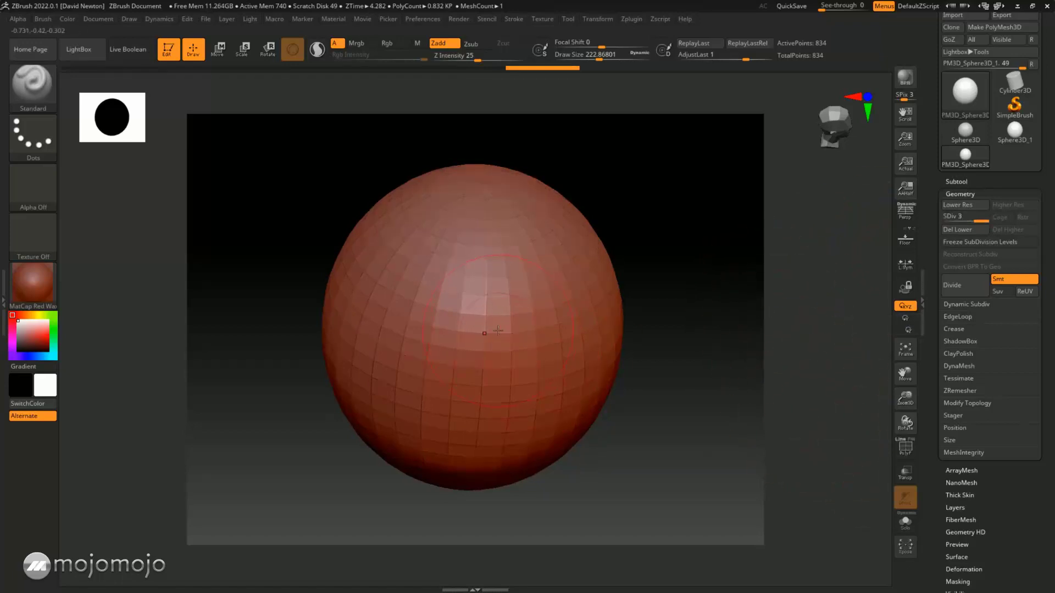
Lower the brush Draw Size to about 90.22, then undo a test sculpt stroke
key(space)
drag(734, 236, 718, 243)
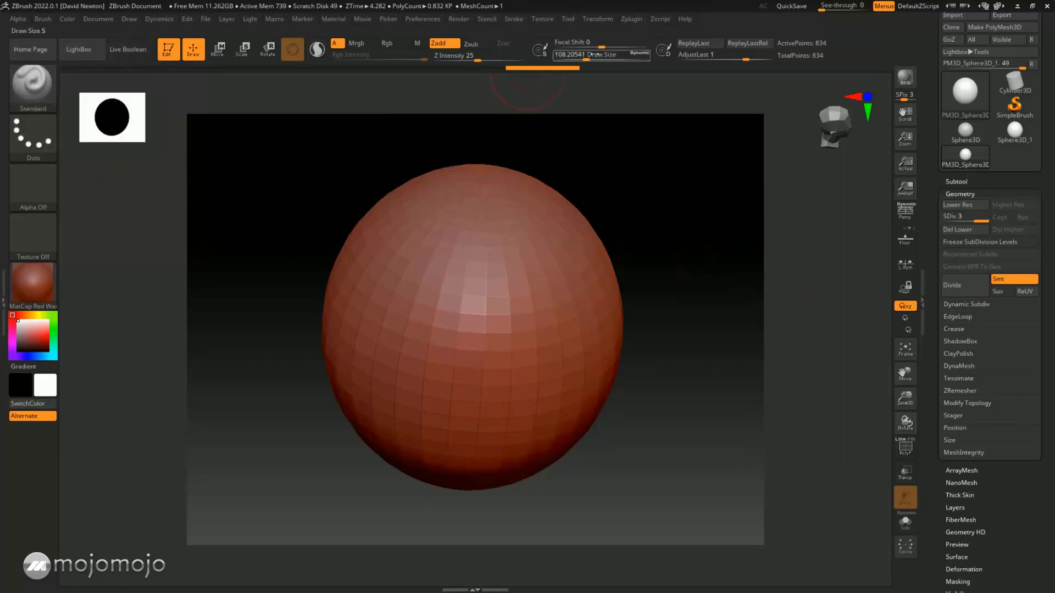
drag(587, 59, 582, 58)
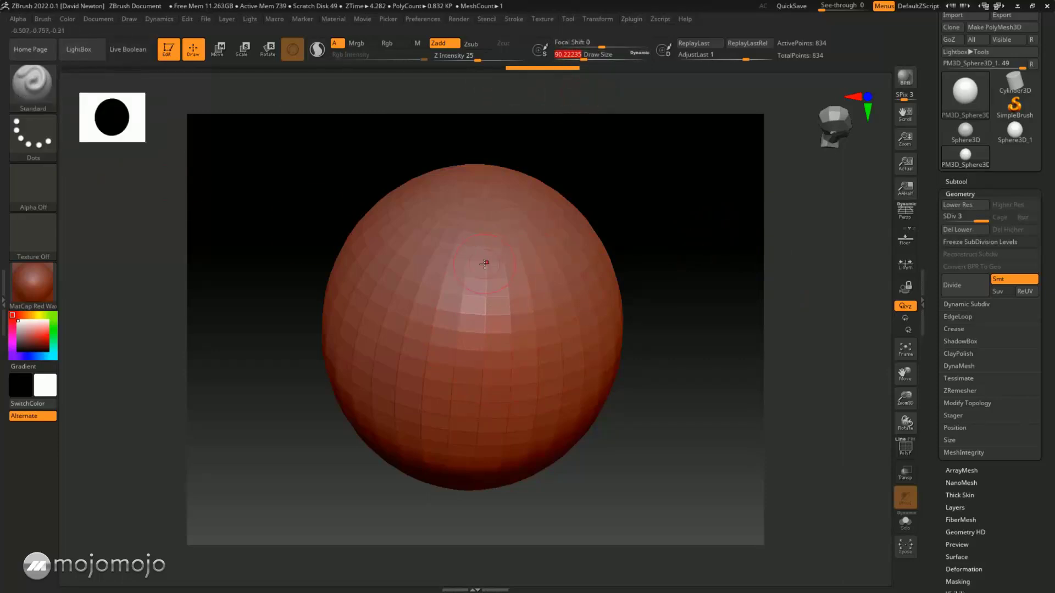
mouse_move(485, 265)
mouse_down()
mouse_move(552, 312)
mouse_move(586, 380)
mouse_move(569, 337)
mouse_move(507, 286)
mouse_move(458, 268)
mouse_move(525, 309)
mouse_move(553, 346)
mouse_move(523, 306)
mouse_up()
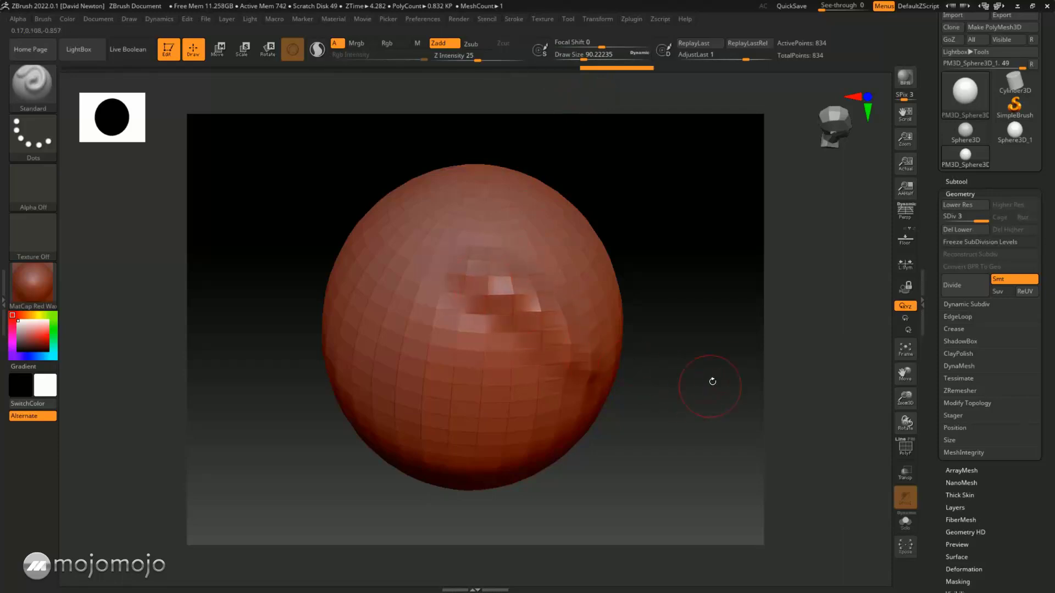
mouse_move(730, 370)
mouse_down()
mouse_move(744, 297)
mouse_move(753, 304)
mouse_move(735, 352)
mouse_up()
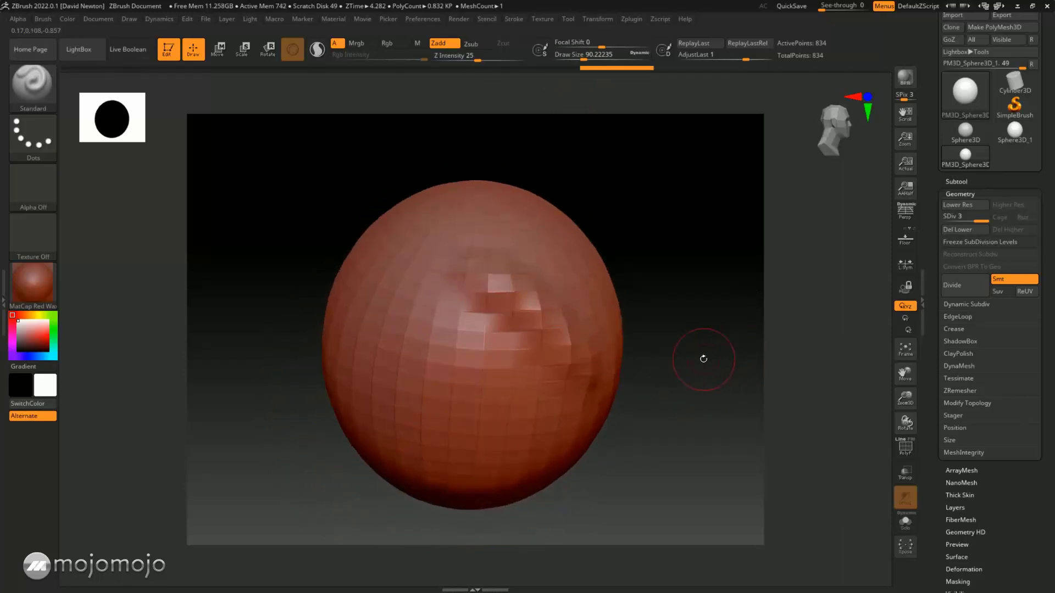
key(ctrl+z)
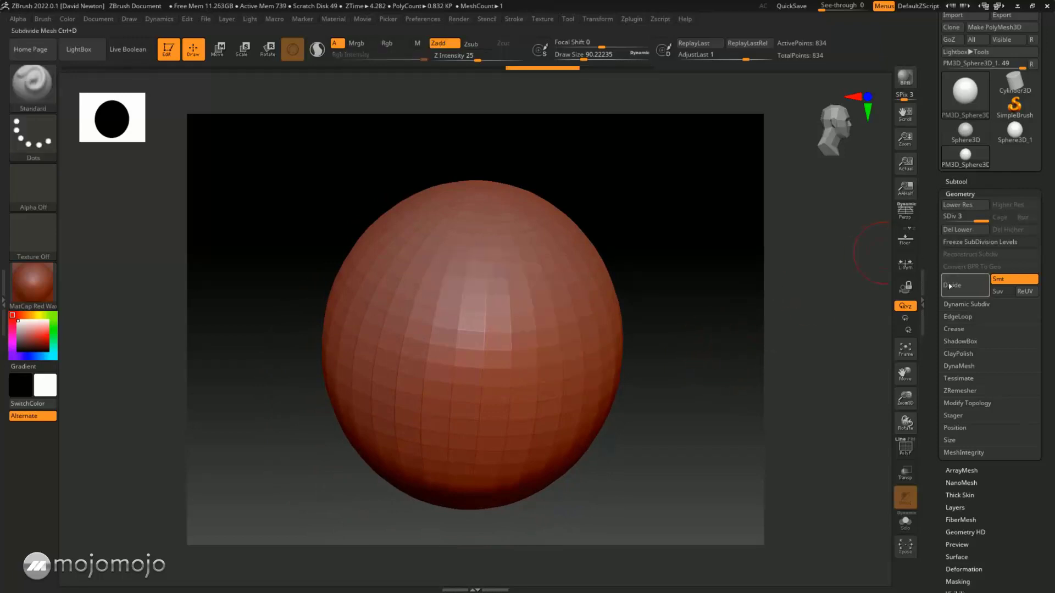
click(958, 287)
click(957, 287)
click(957, 287)
click(957, 286)
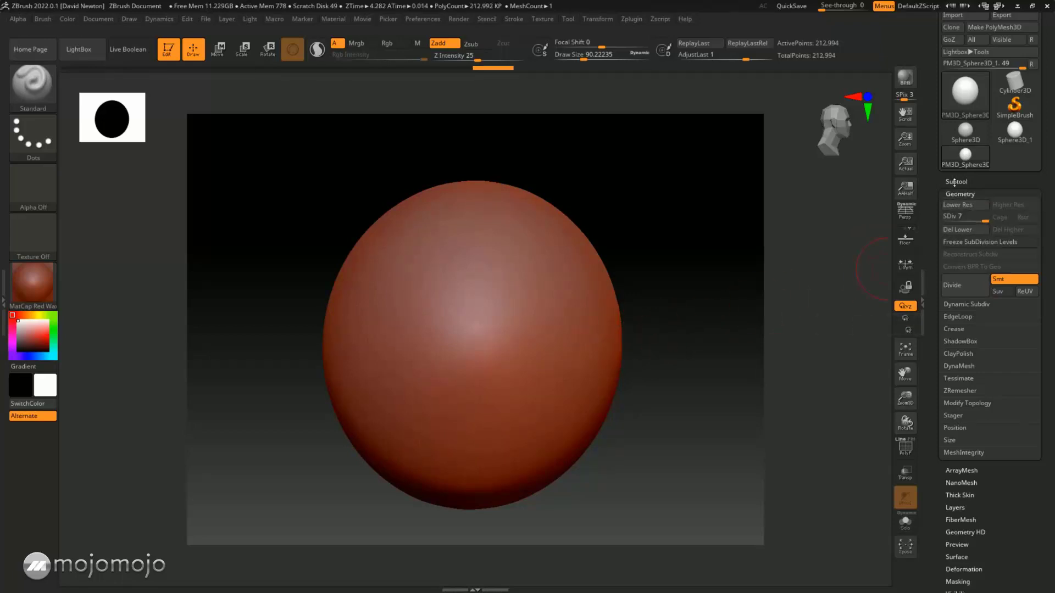
mouse_move(493, 262)
mouse_down()
mouse_move(544, 314)
mouse_move(552, 356)
mouse_move(541, 384)
mouse_move(516, 400)
mouse_move(474, 395)
mouse_move(450, 355)
mouse_move(482, 338)
mouse_move(510, 360)
mouse_up()
mouse_move(527, 231)
mouse_down()
mouse_move(472, 221)
mouse_move(421, 249)
mouse_move(411, 307)
mouse_up()
mouse_move(983, 220)
mouse_down()
mouse_move(943, 220)
mouse_move(992, 220)
mouse_move(952, 220)
mouse_move(964, 221)
mouse_up()
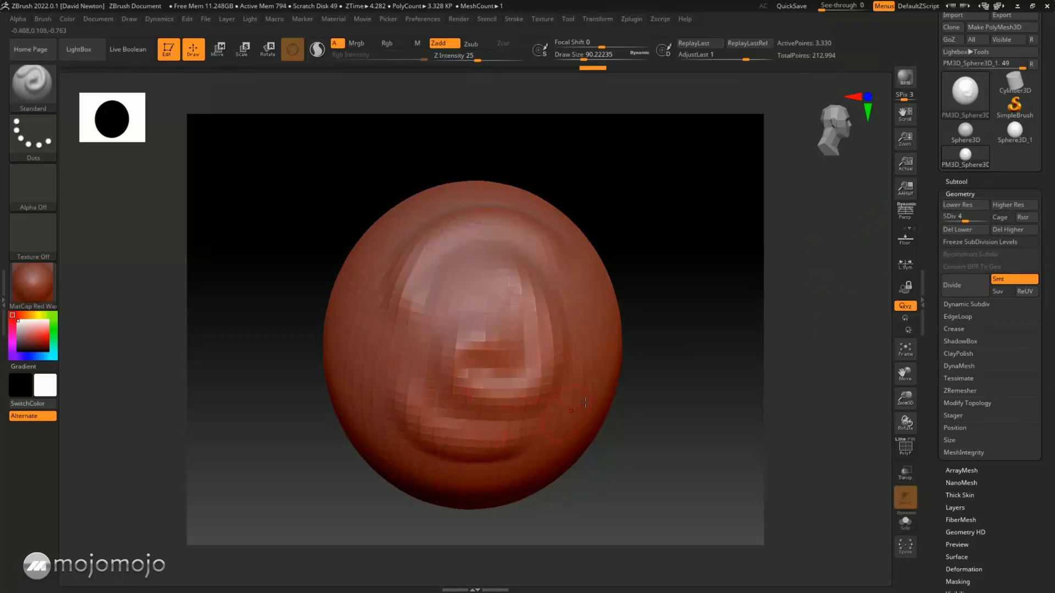
drag(966, 220, 986, 221)
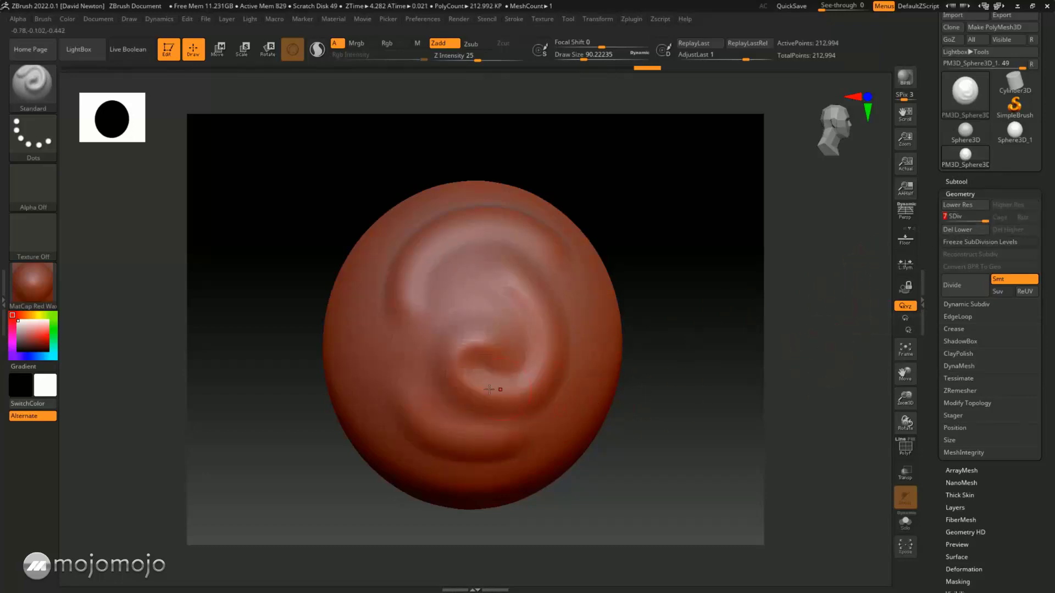
mouse_move(676, 437)
mouse_down()
mouse_move(687, 423)
mouse_move(669, 443)
mouse_up()
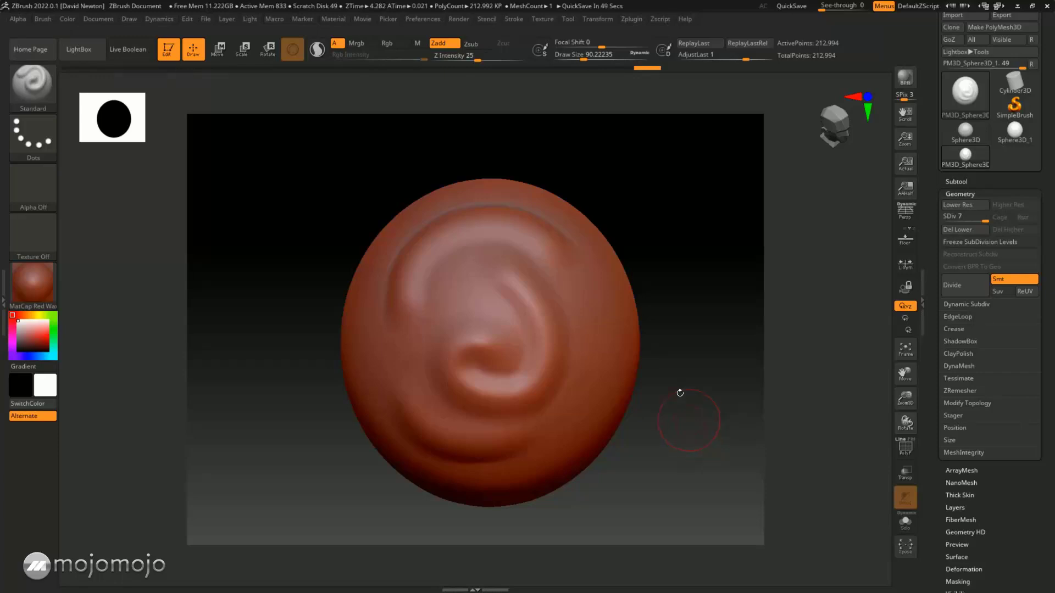
mouse_move(679, 364)
mouse_down()
mouse_move(673, 346)
mouse_move(690, 325)
mouse_move(692, 372)
mouse_move(540, 344)
mouse_up()
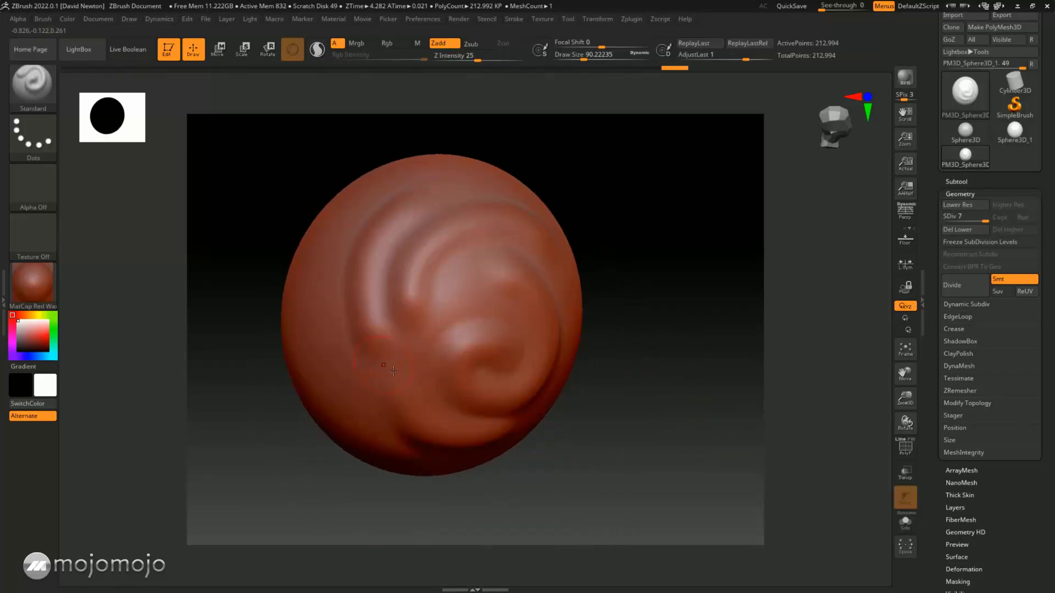
drag(655, 357, 537, 356)
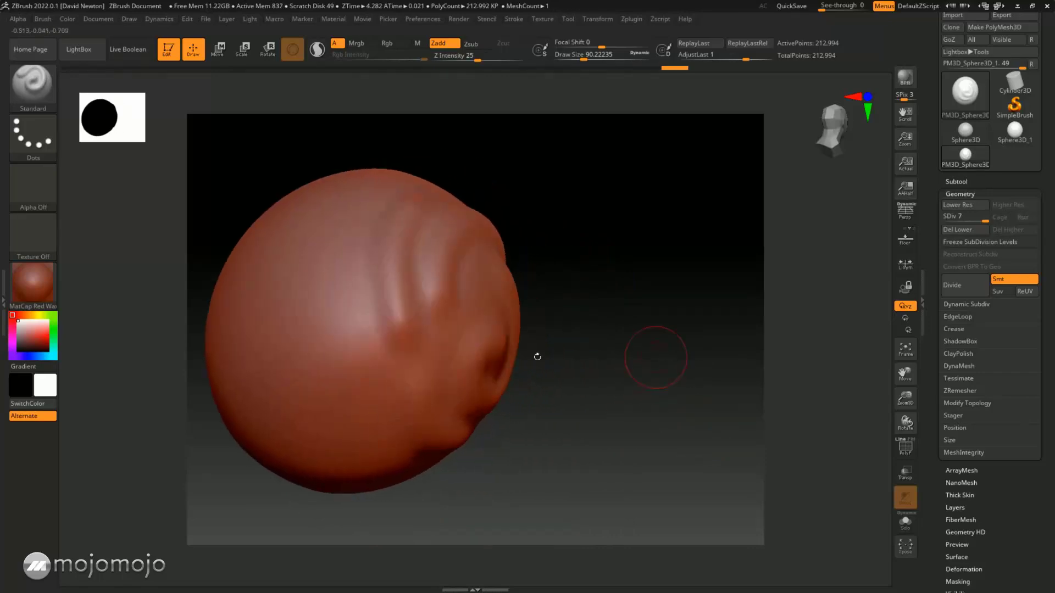
click(30, 83)
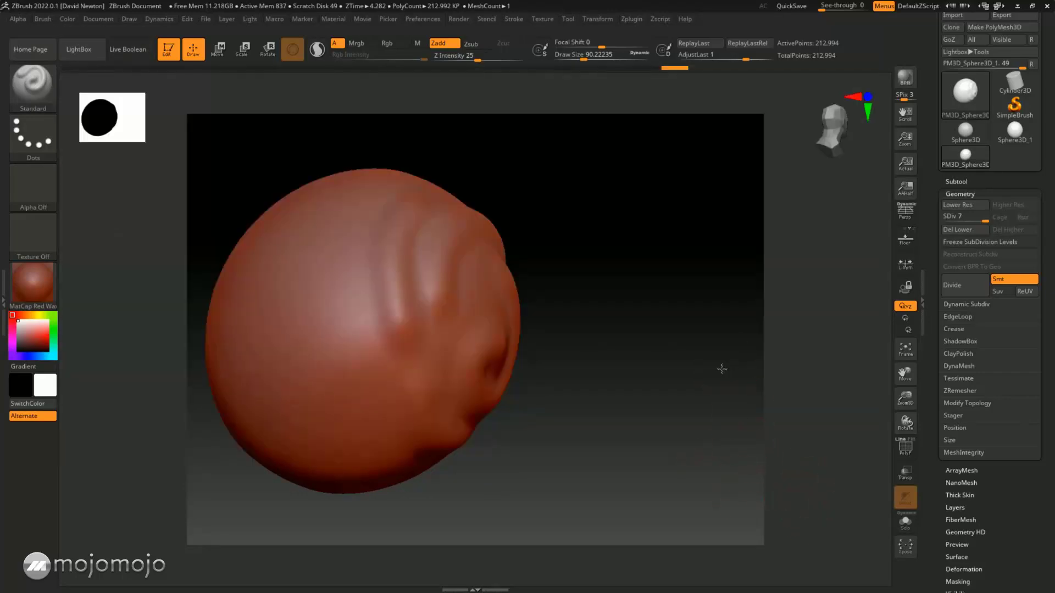
drag(721, 368, 692, 377)
mouse_move(657, 431)
mouse_down()
mouse_move(693, 413)
mouse_move(718, 427)
mouse_move(699, 414)
mouse_move(678, 353)
mouse_move(686, 300)
mouse_move(654, 356)
mouse_move(657, 384)
mouse_move(740, 305)
mouse_up()
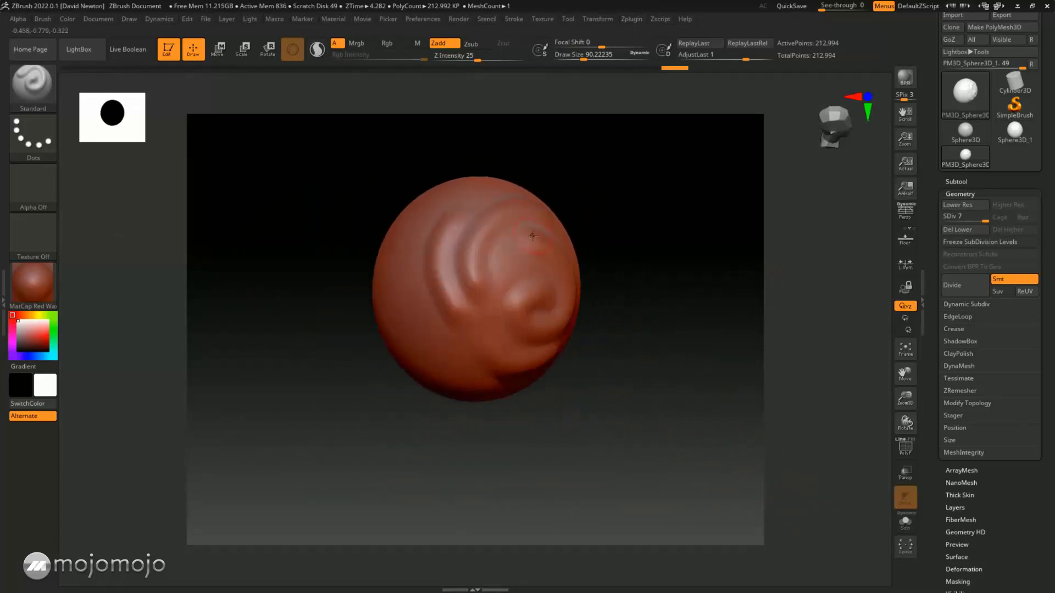
Expand the Subtool list to view the PM3D_Sphere3D_1 subtool and its counts
click(955, 181)
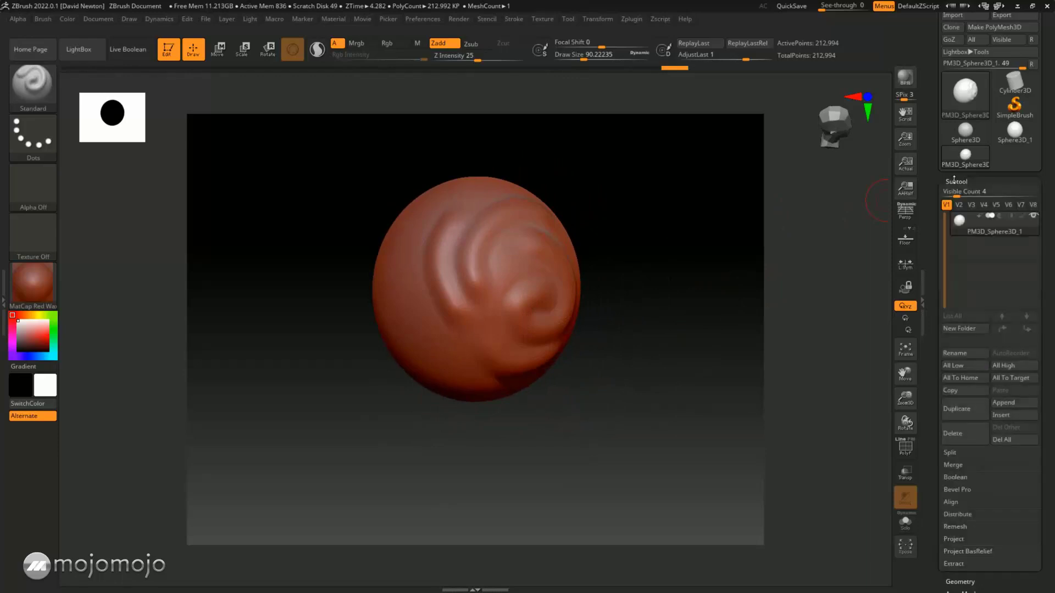
mouse_move(958, 222)
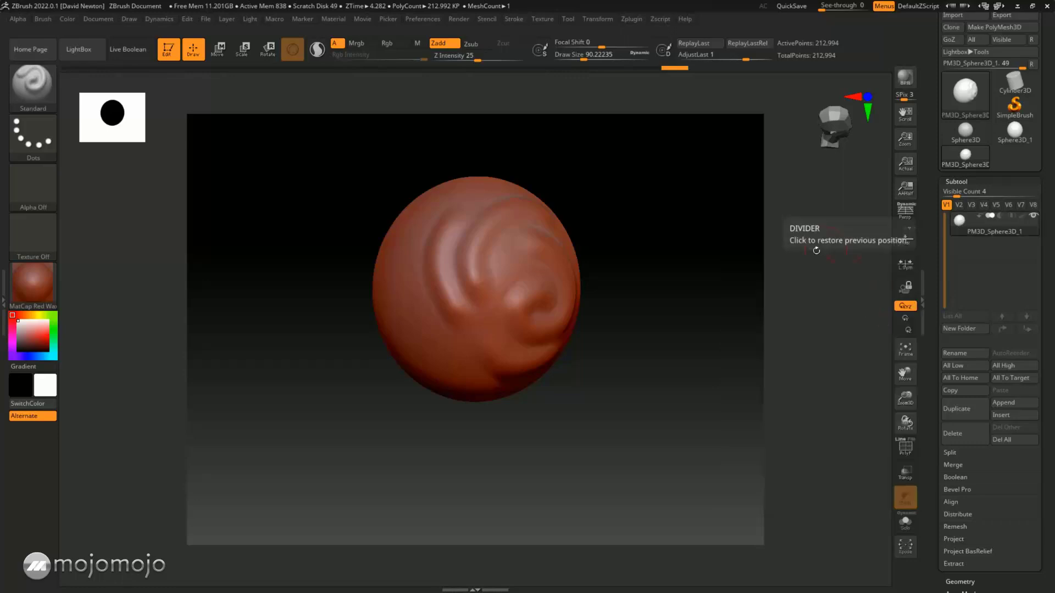
Show the polygon wireframe, zoom into the sphere's faces, then frame the whole sphere
click(904, 448)
ctrl+right_drag(593, 295, 589, 457)
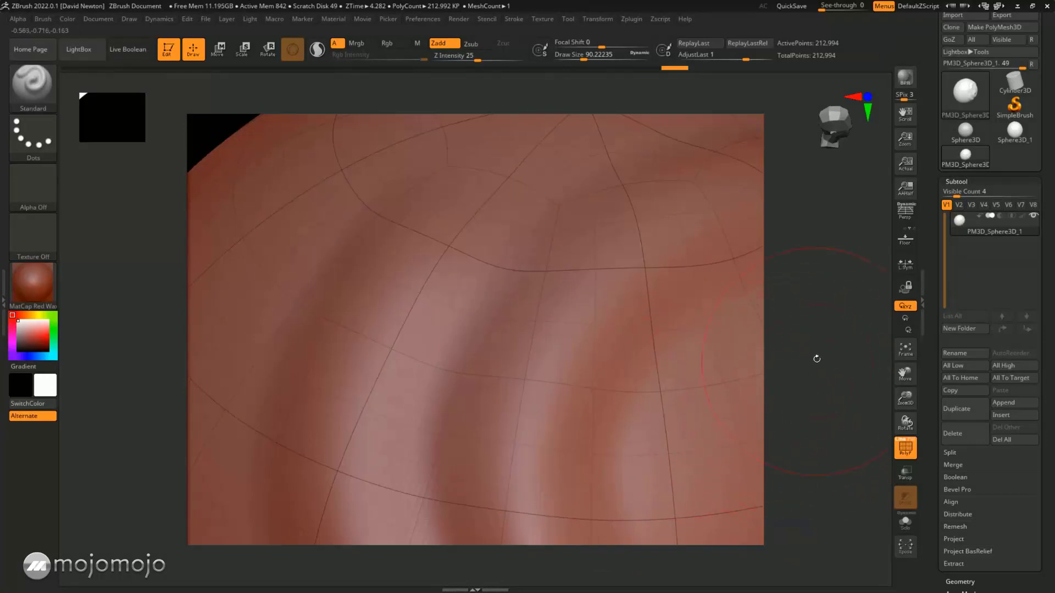
drag(817, 357, 848, 440)
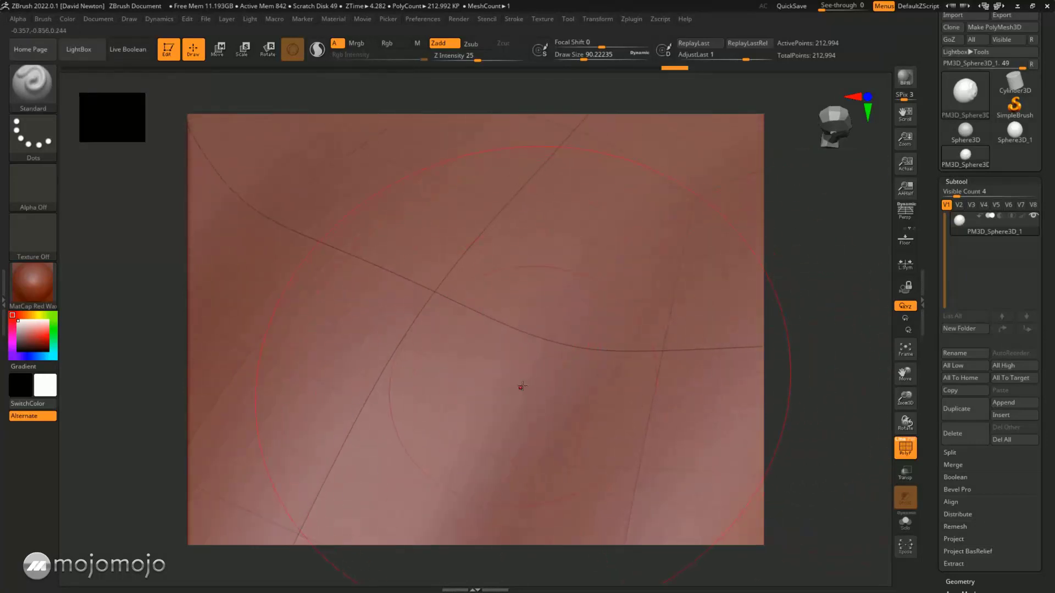
key(f)
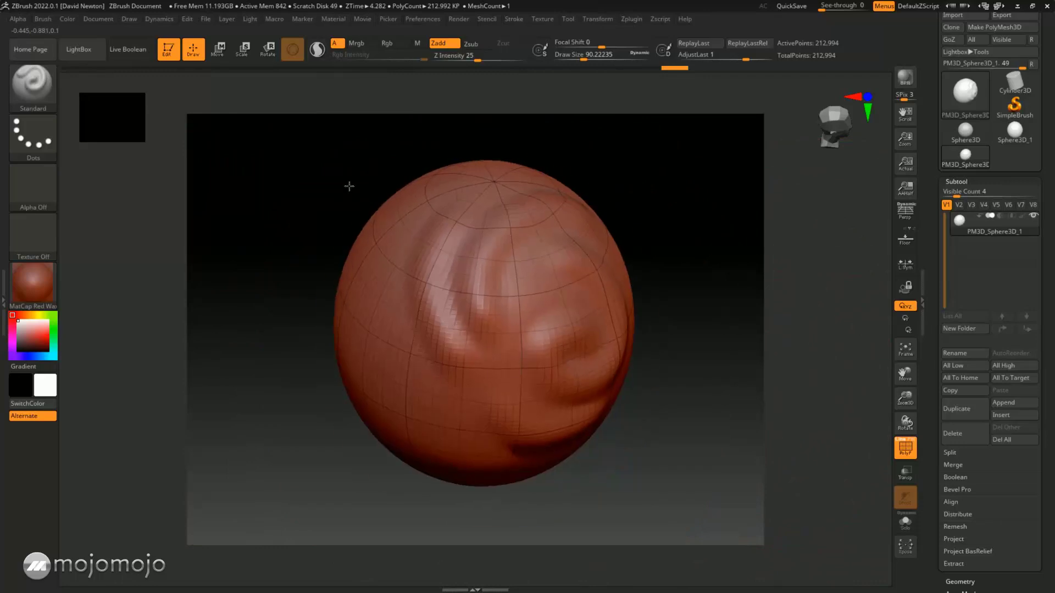
Drop the sphere to subdivision level 1, its 50-point base mesh
scroll(1050, 363, down, 2)
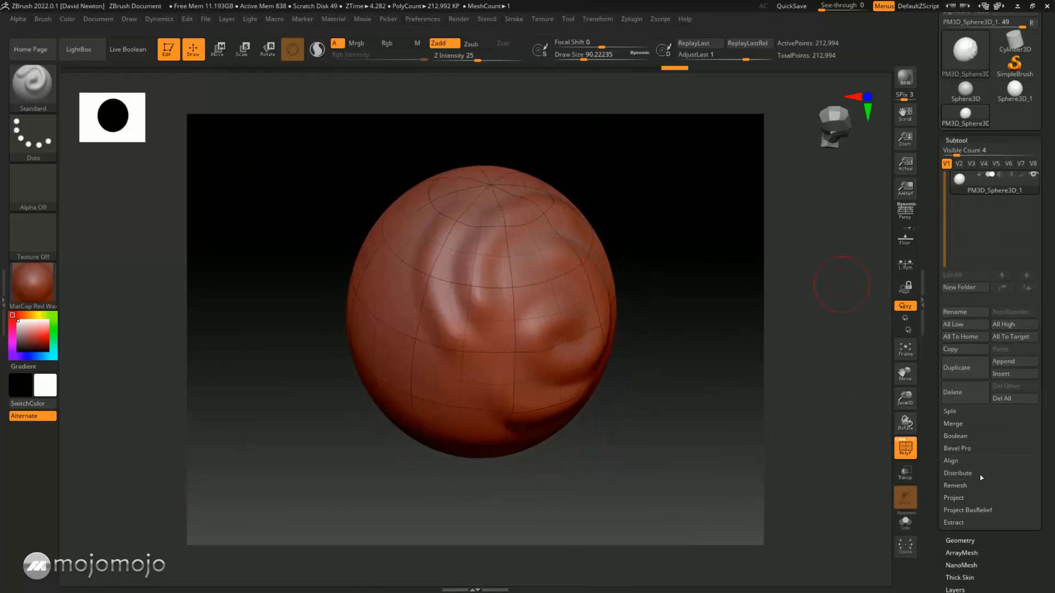
click(952, 541)
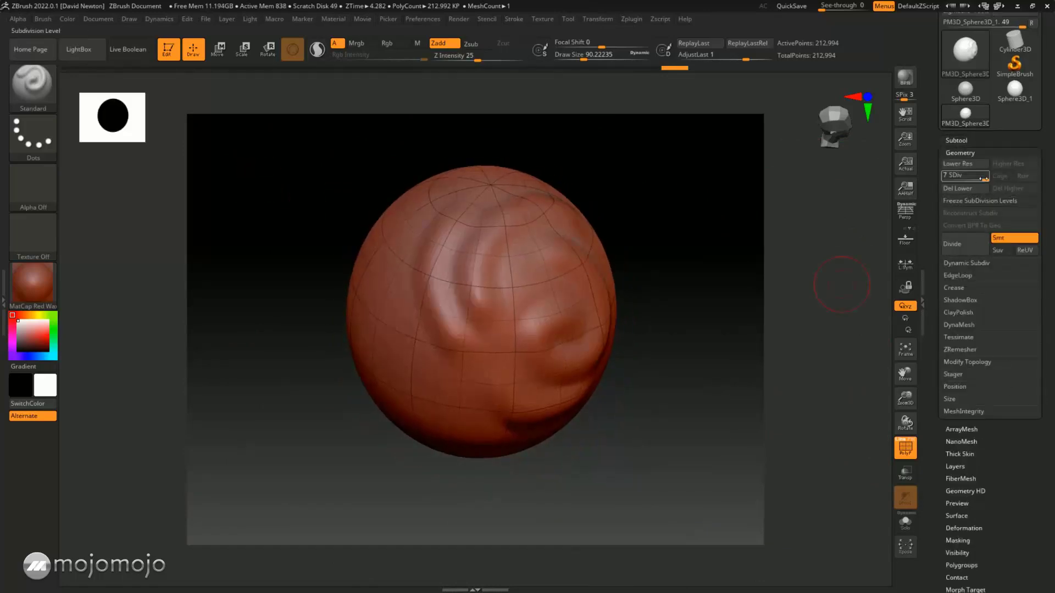
click(941, 177)
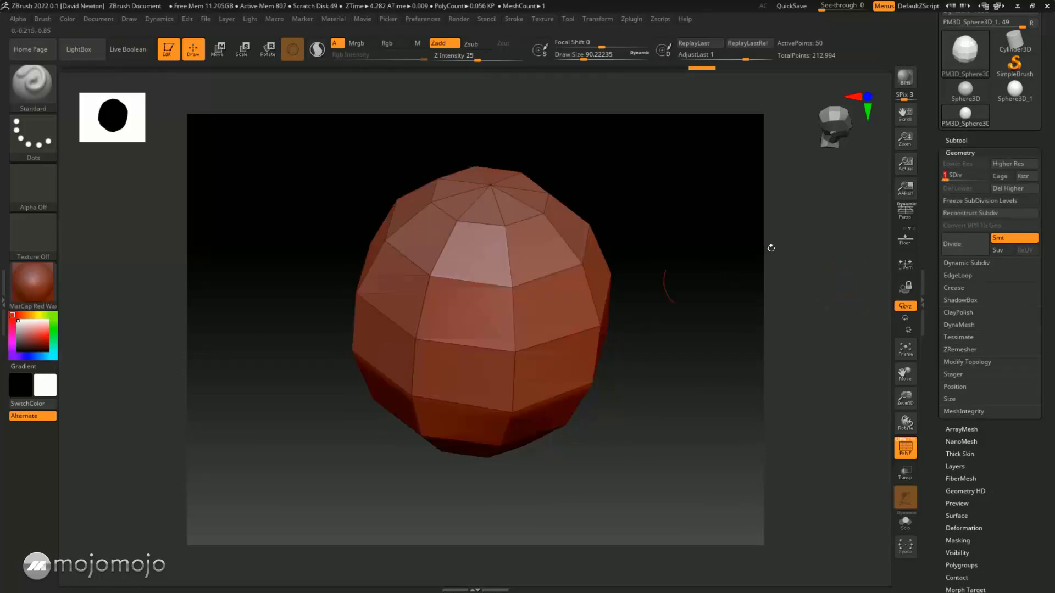
click(953, 140)
mouse_move(959, 181)
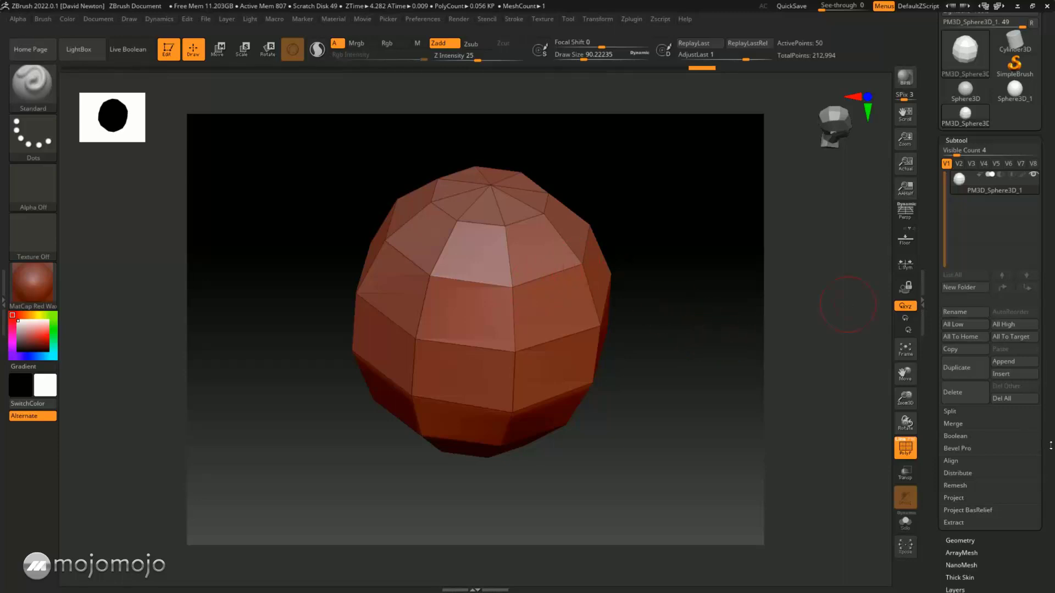
scroll(1047, 446, down, 2)
click(1016, 491)
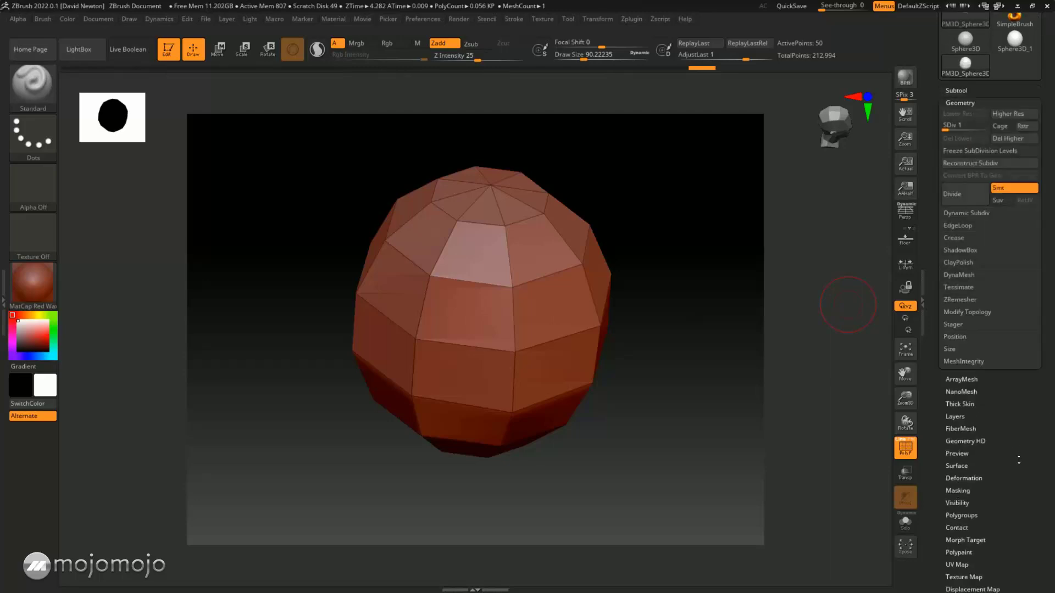
scroll(1018, 482, up, 2)
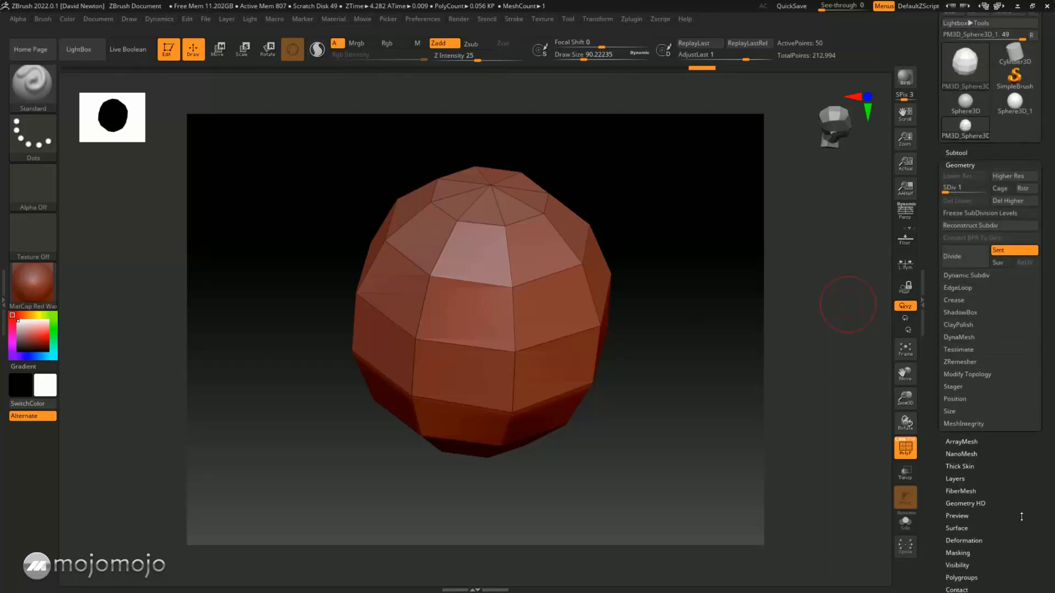
Raise the sphere to SDiv 7 and turn off the PolyF wireframe overlay
click(992, 188)
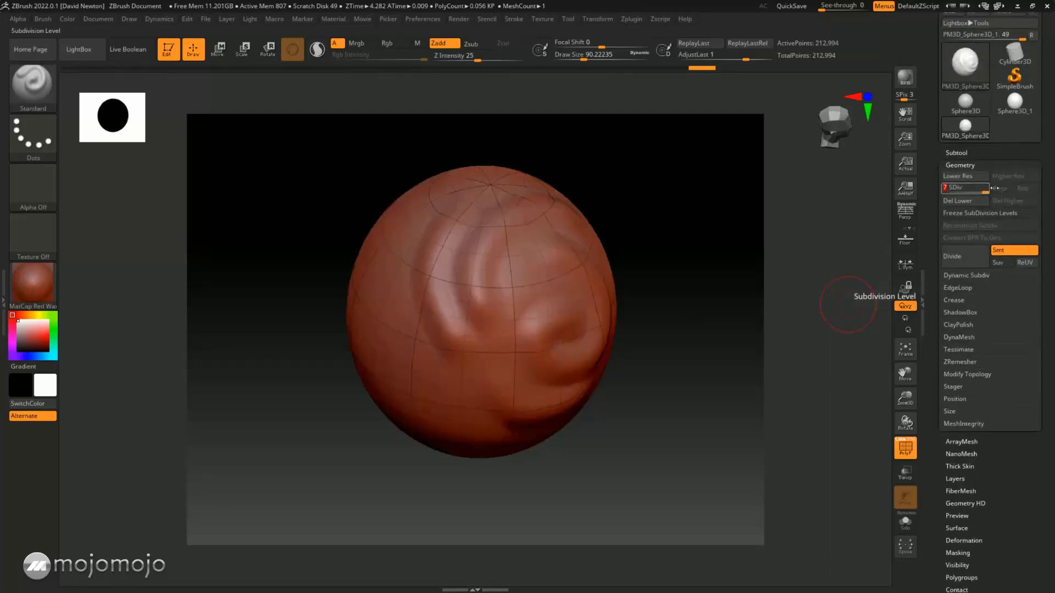
click(912, 450)
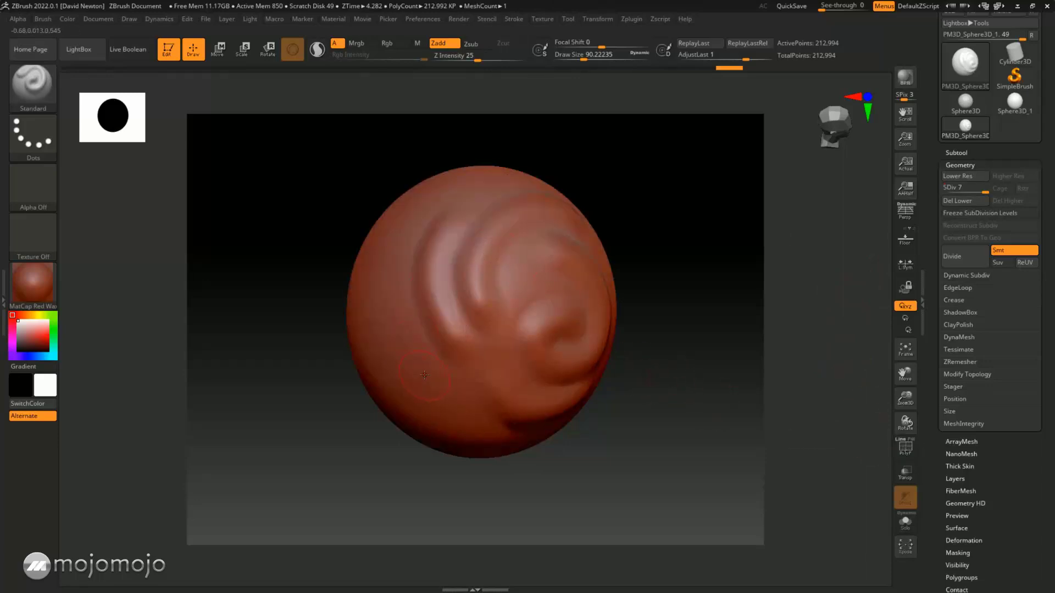
drag(683, 295, 706, 302)
Compare the swirls at a lower subdivision level, then return to SDiv 7 with 212,994 points
click(956, 152)
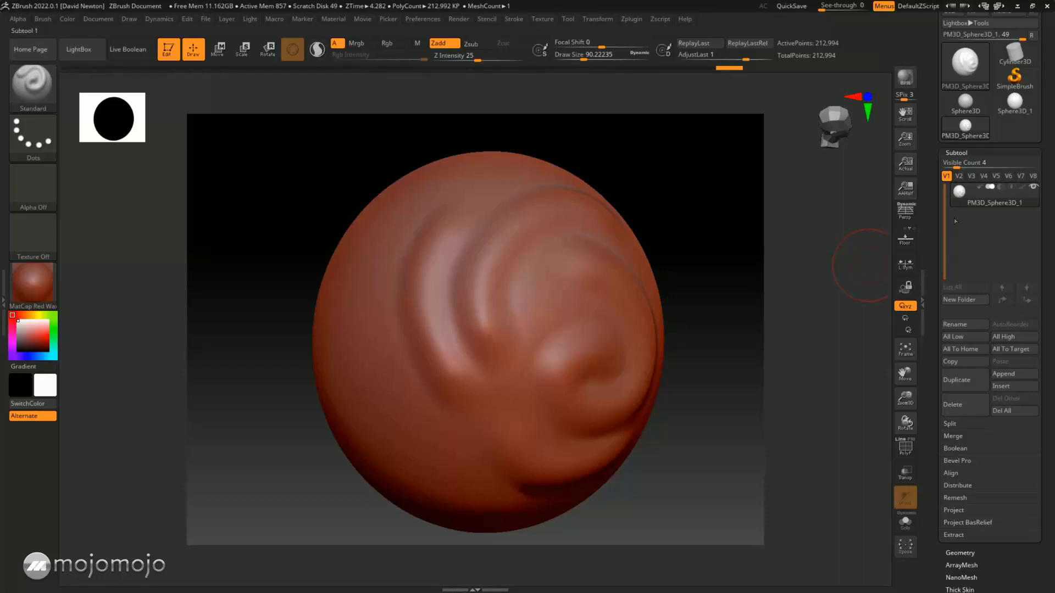
drag(760, 282, 759, 279)
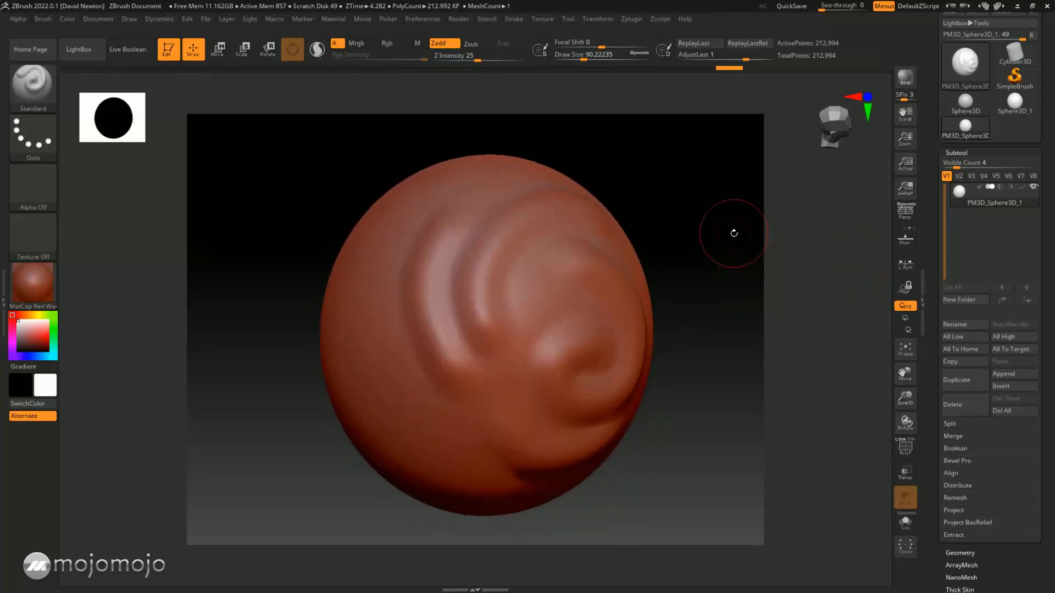
mouse_move(733, 233)
mouse_down()
mouse_move(727, 250)
mouse_move(732, 229)
mouse_up()
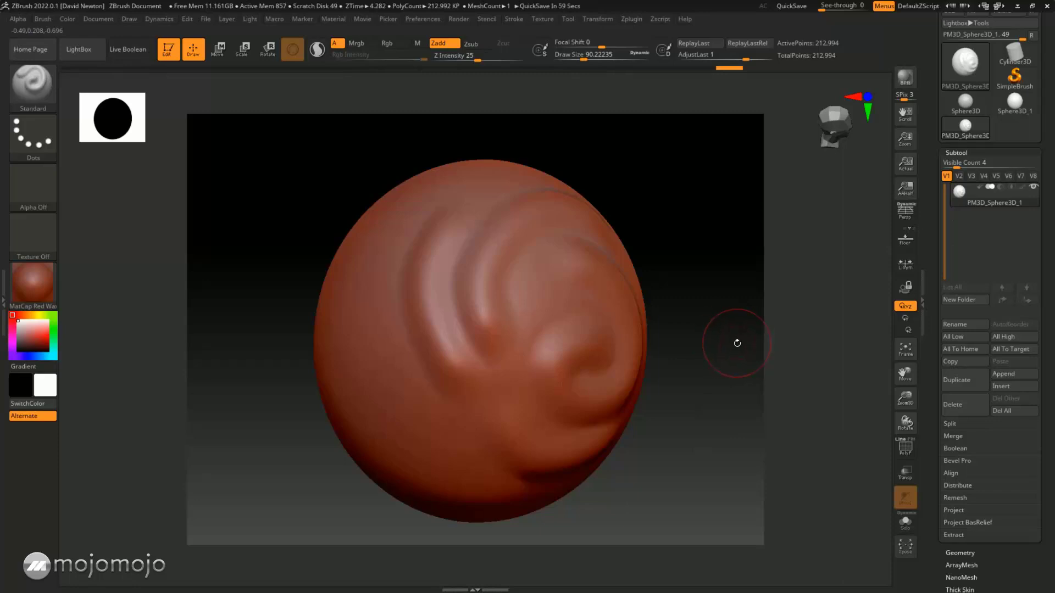
click(960, 553)
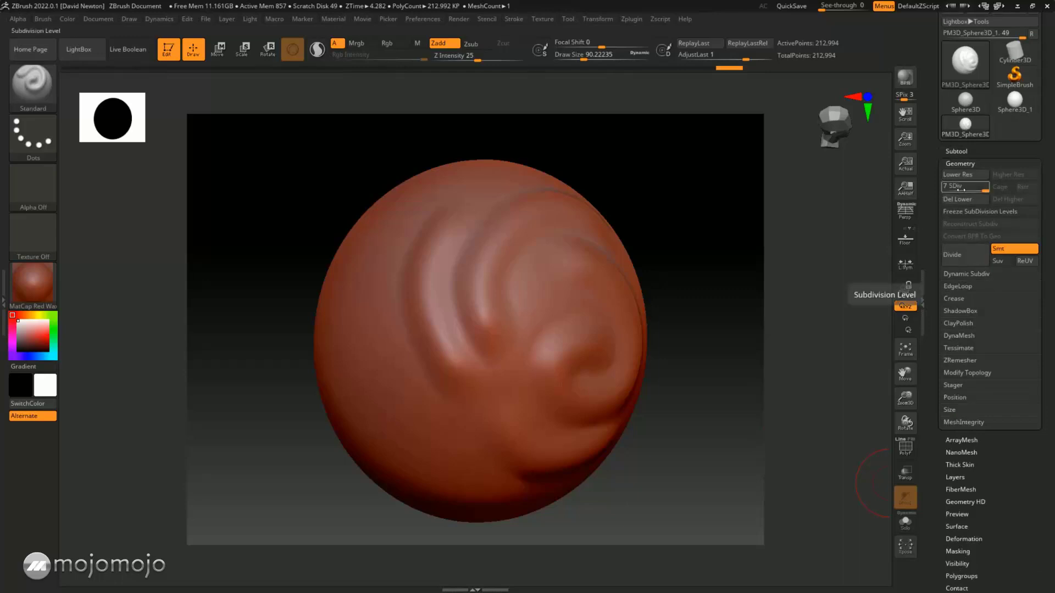
drag(984, 189, 951, 188)
click(986, 189)
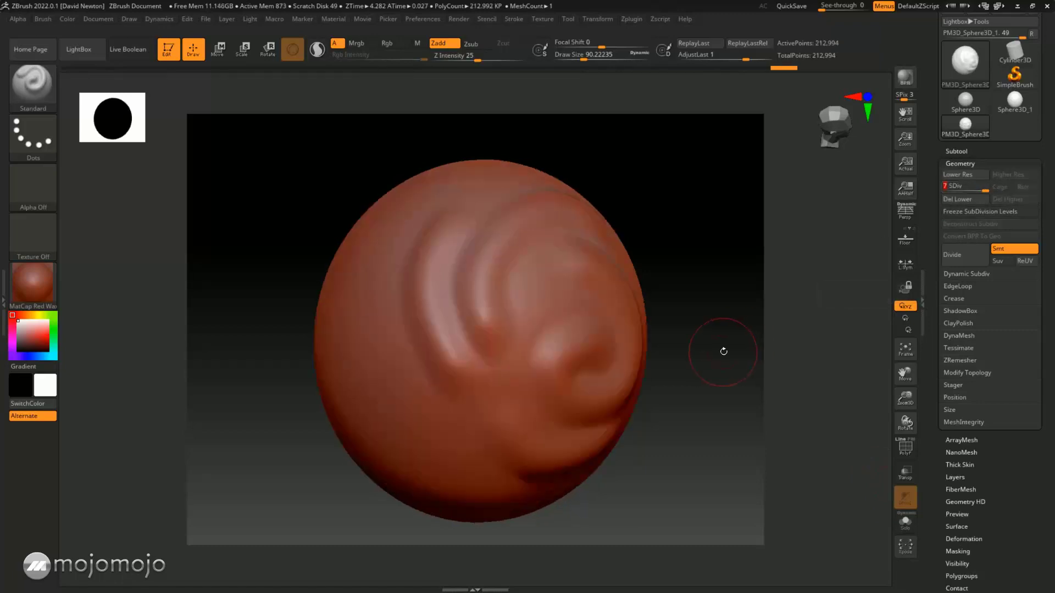